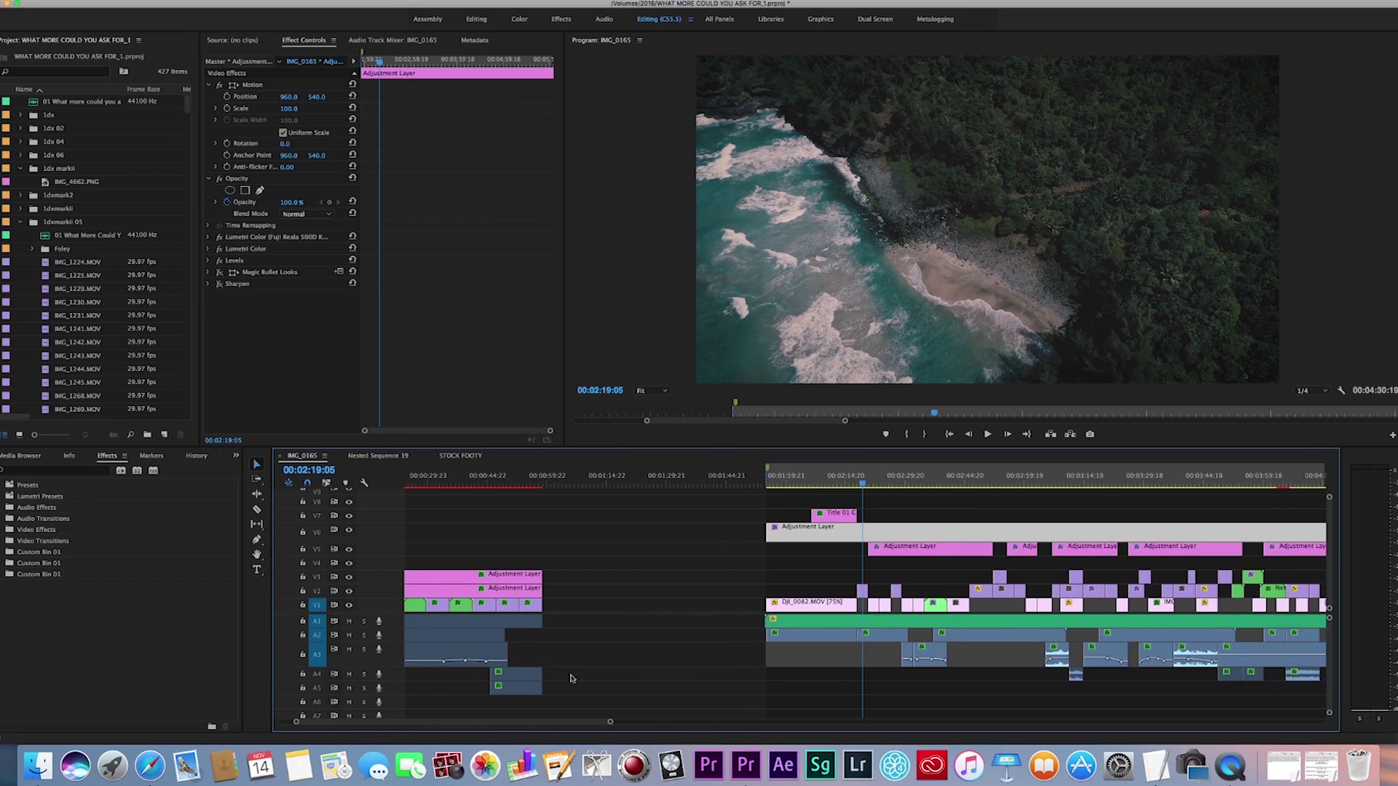
- Highlight the sound effect clips beneath the music track, and play the sequence briefly from 00:02:31:21
{"action": "left_click_drag", "start_coordinate": [535, 686], "coordinate": [1238, 641]}
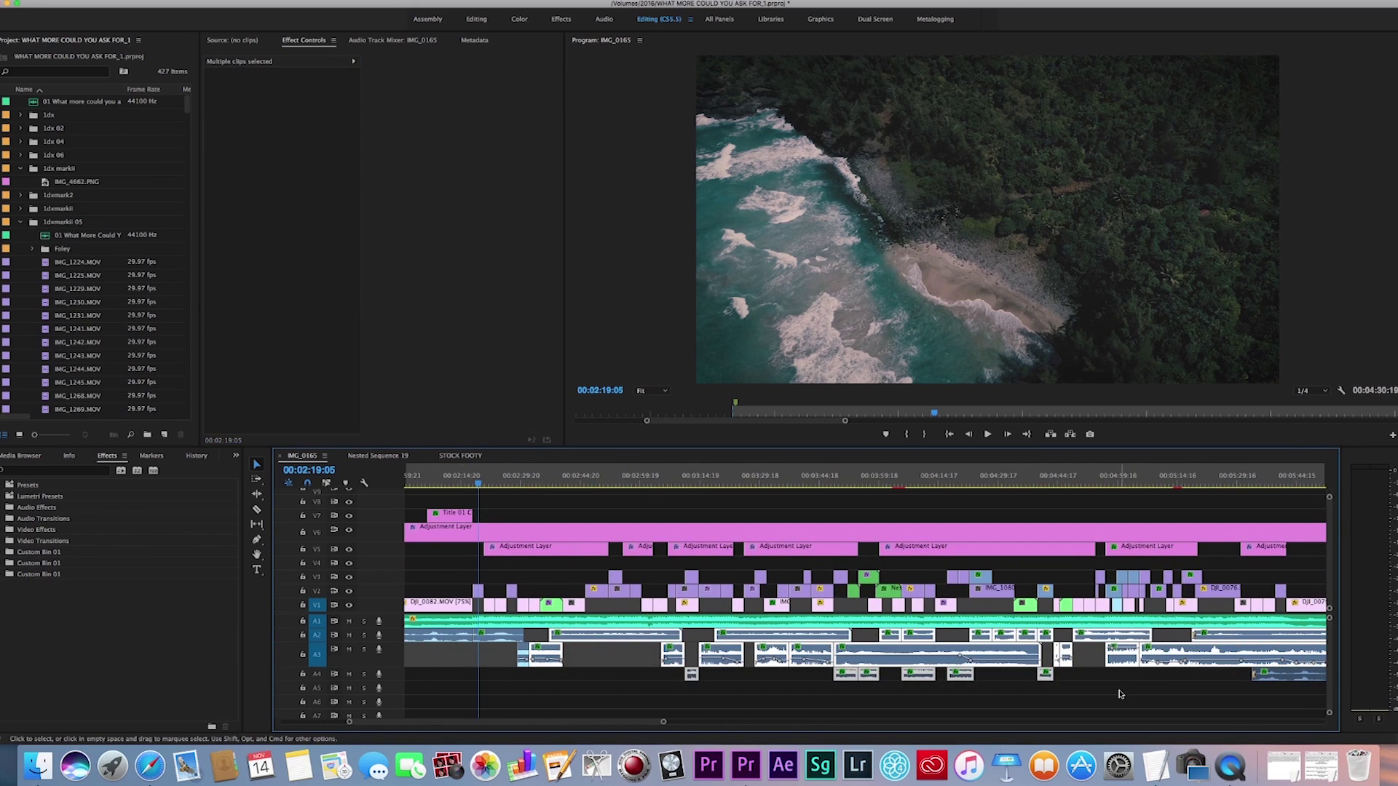
{"action": "scroll", "coordinate": [617, 552], "scroll_direction": "right", "scroll_amount": 5}
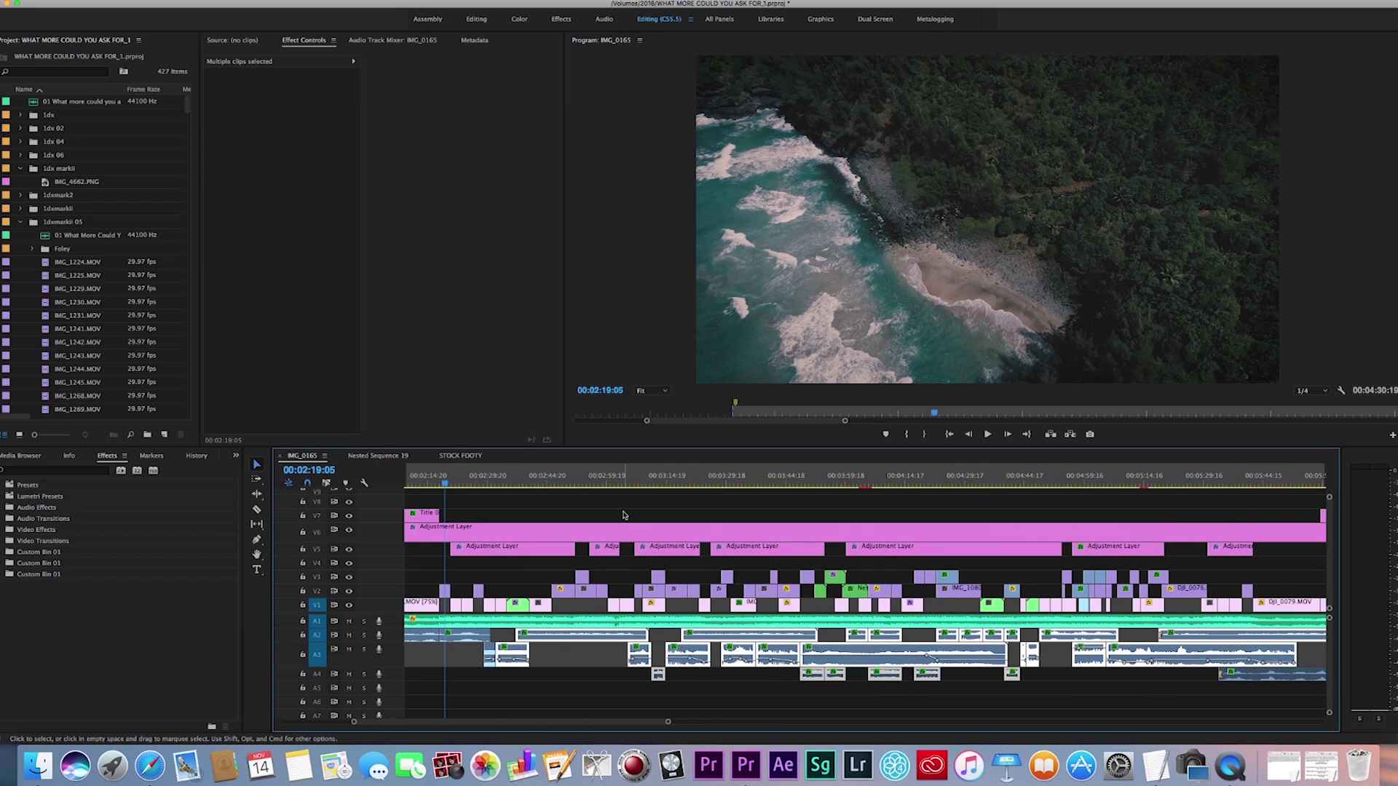
{"action": "left_click", "coordinate": [623, 517]}
{"action": "left_click", "coordinate": [496, 486]}
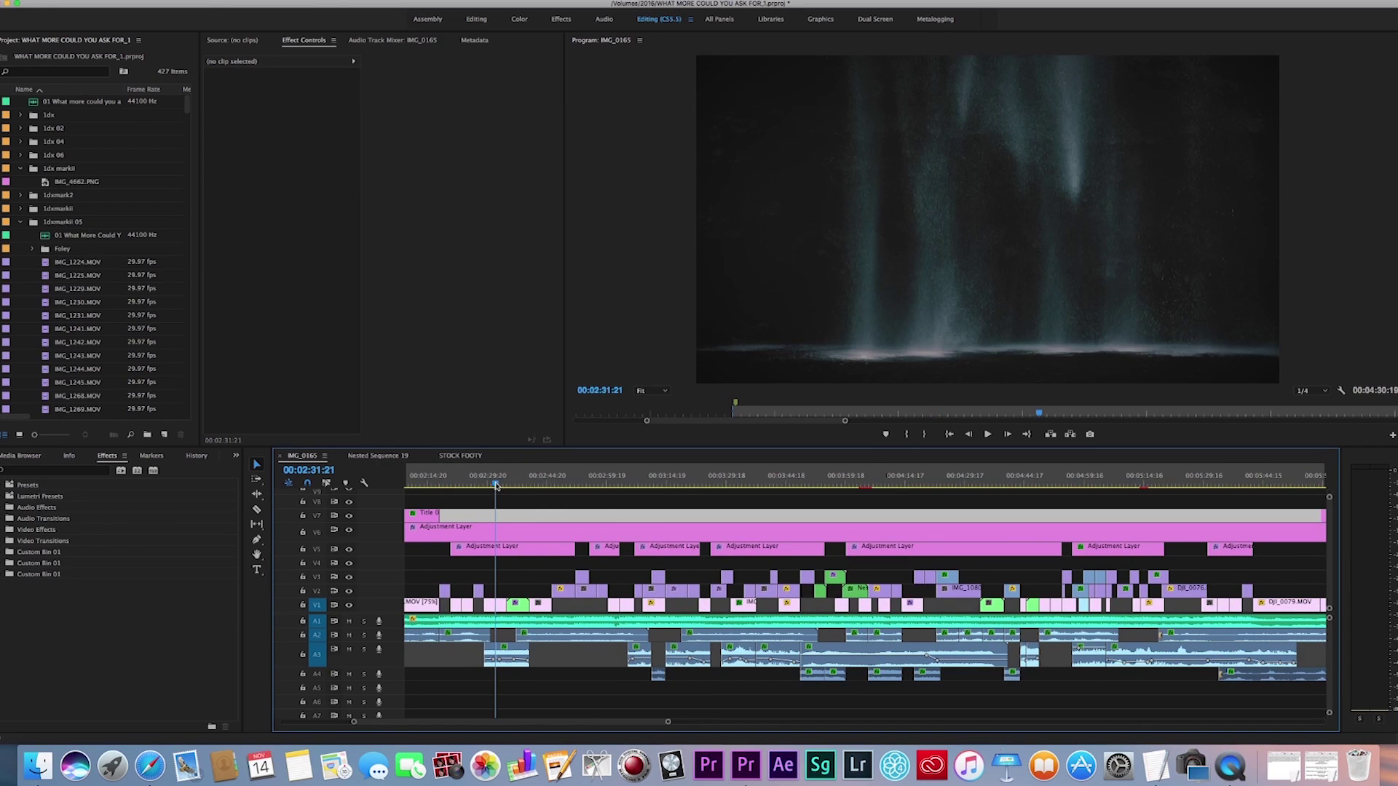
{"action": "key", "text": "space"}
{"action": "key", "text": "space"}
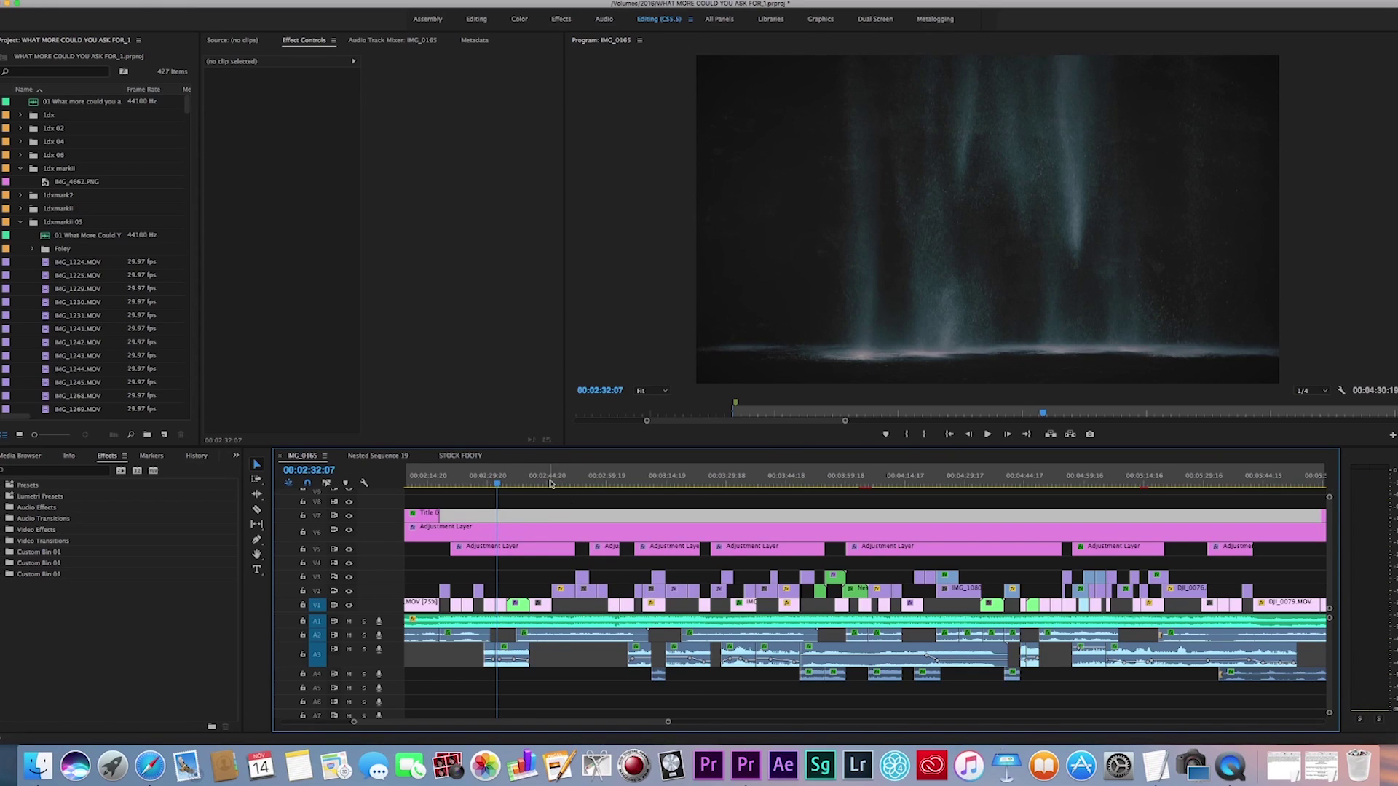
- Open the wind sound effect clip in the Source Monitor and check the shots it covers, up to 00:02:48:22
{"action": "left_click", "coordinate": [555, 482]}
{"action": "double_click", "coordinate": [559, 640]}
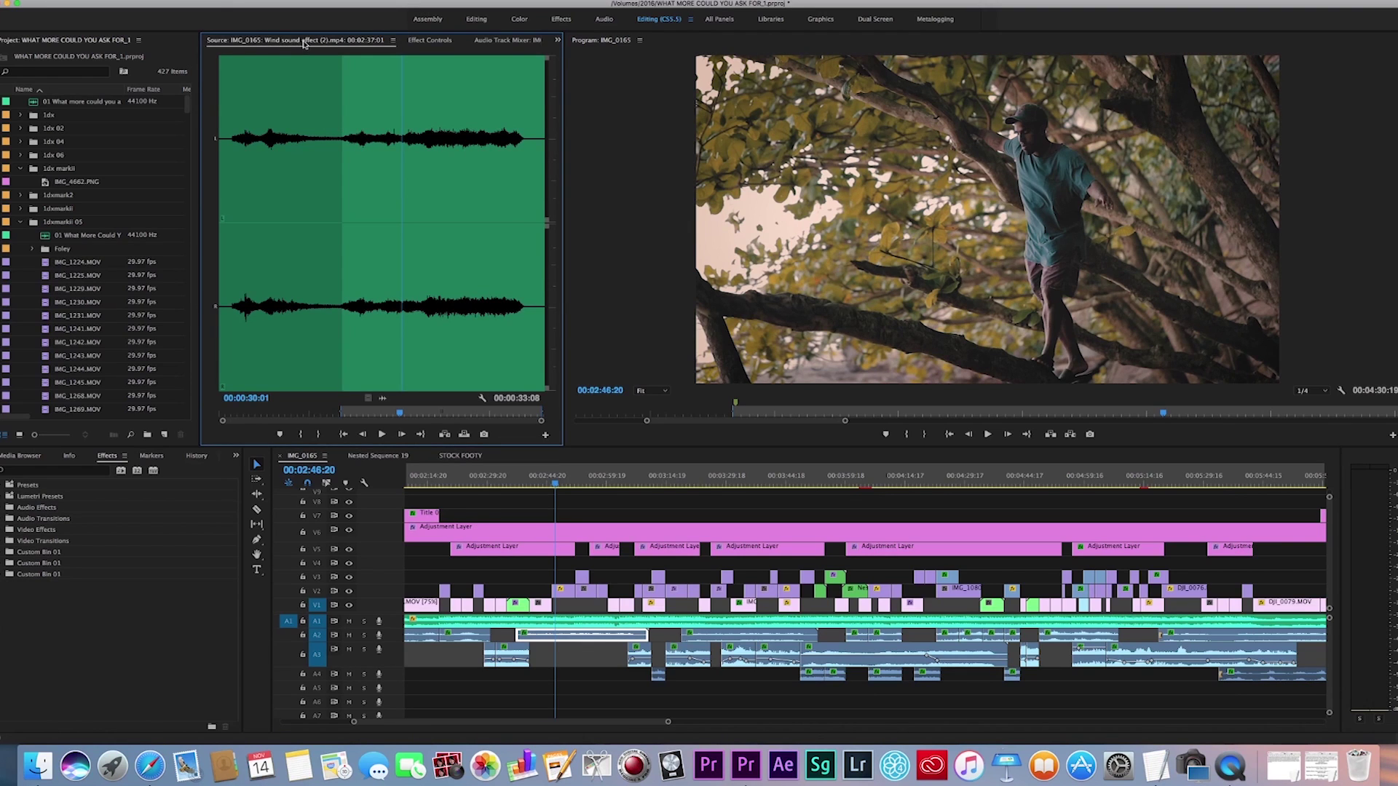
{"action": "left_click", "coordinate": [540, 480]}
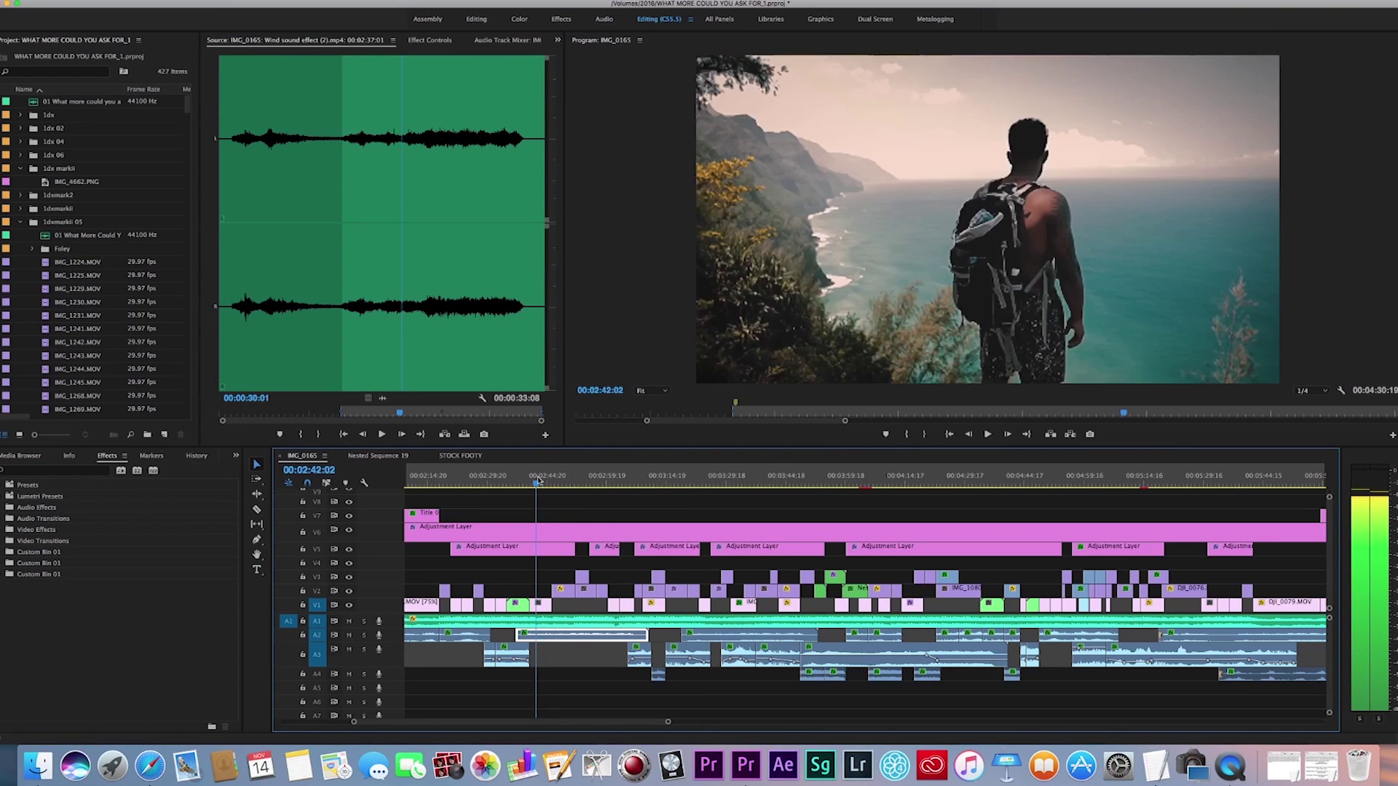
{"action": "left_click", "coordinate": [559, 480]}
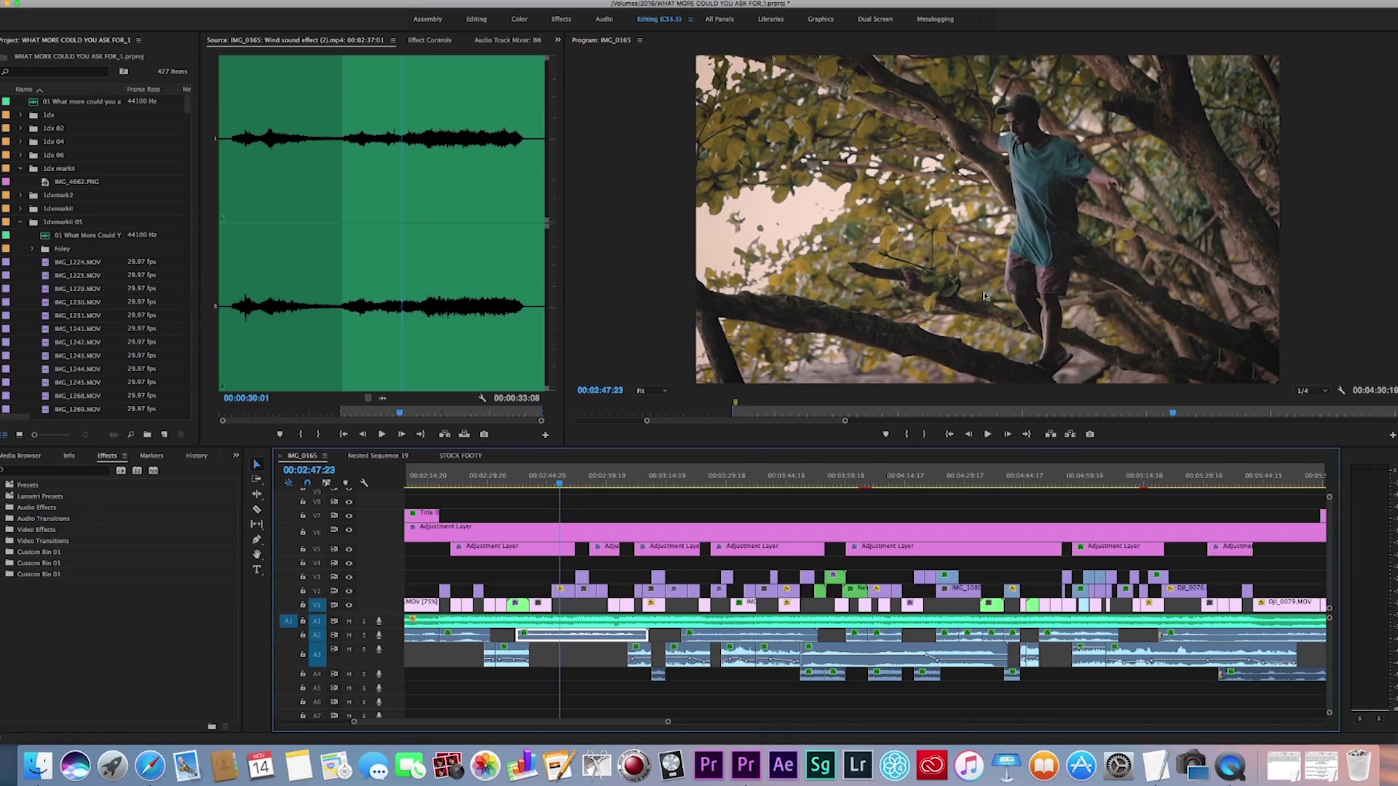
{"action": "left_click", "coordinate": [562, 483]}
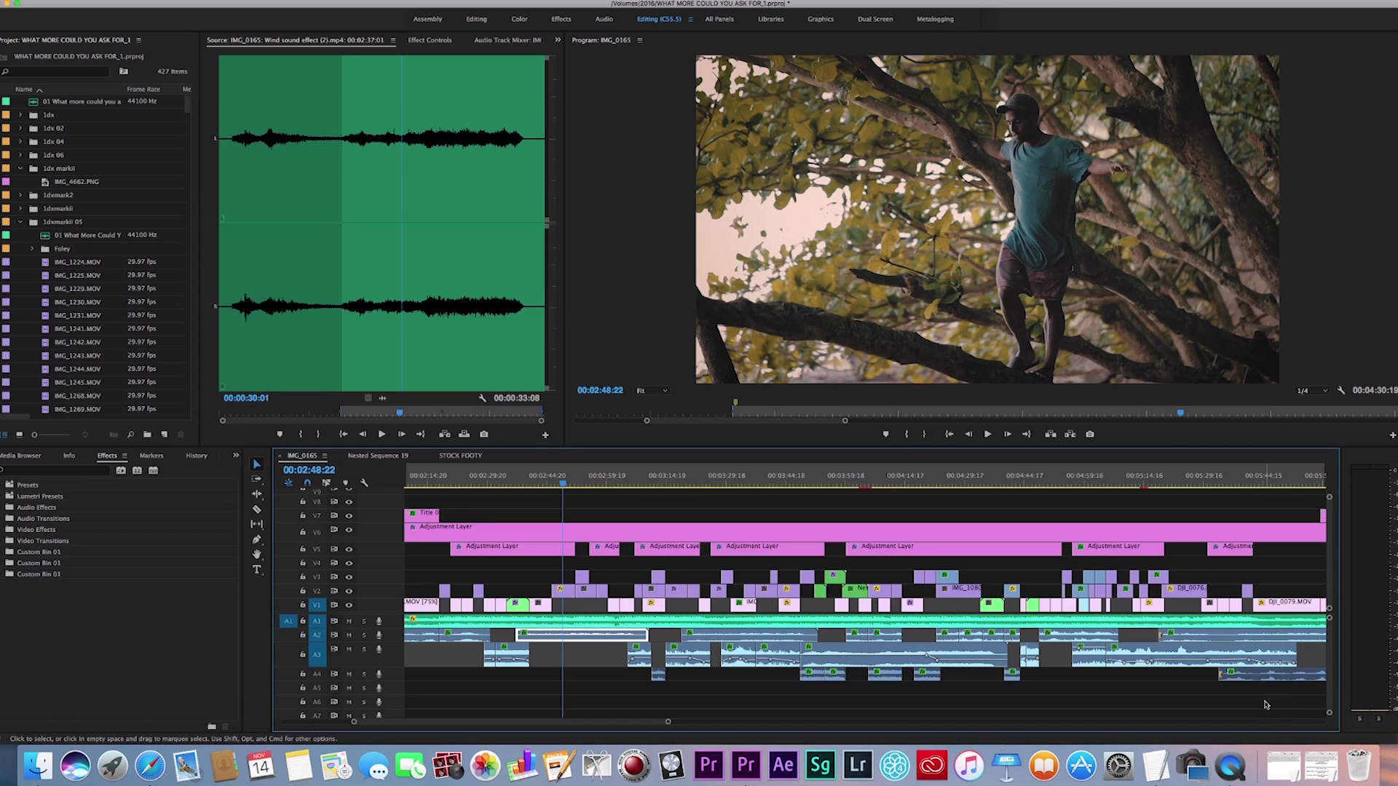
- Highlight all sound effect clips below the music track, and park the playhead at 00:02:19:10 with nothing selected
{"action": "left_click_drag", "start_coordinate": [1264, 705], "coordinate": [469, 642]}
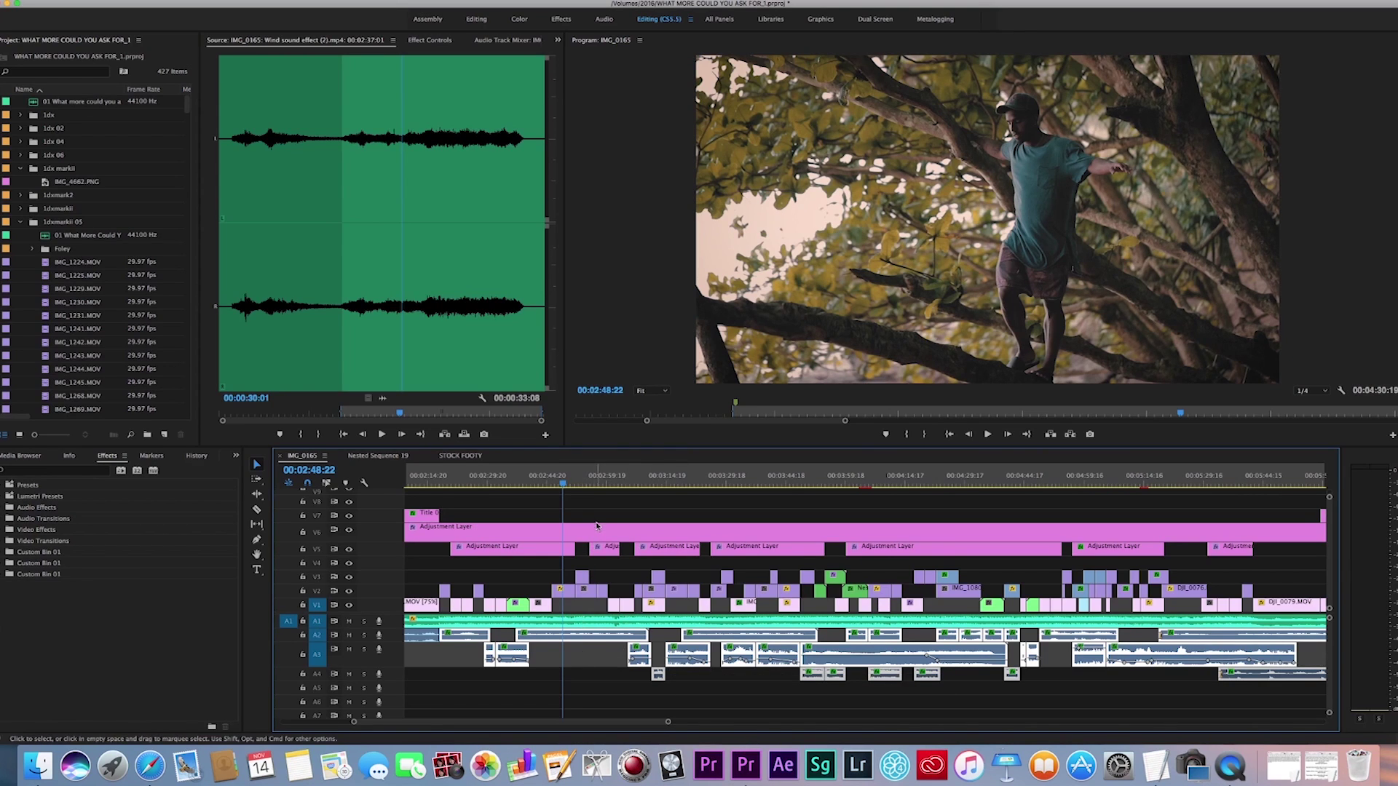
{"action": "scroll", "coordinate": [572, 511], "scroll_direction": "up", "scroll_amount": 2}
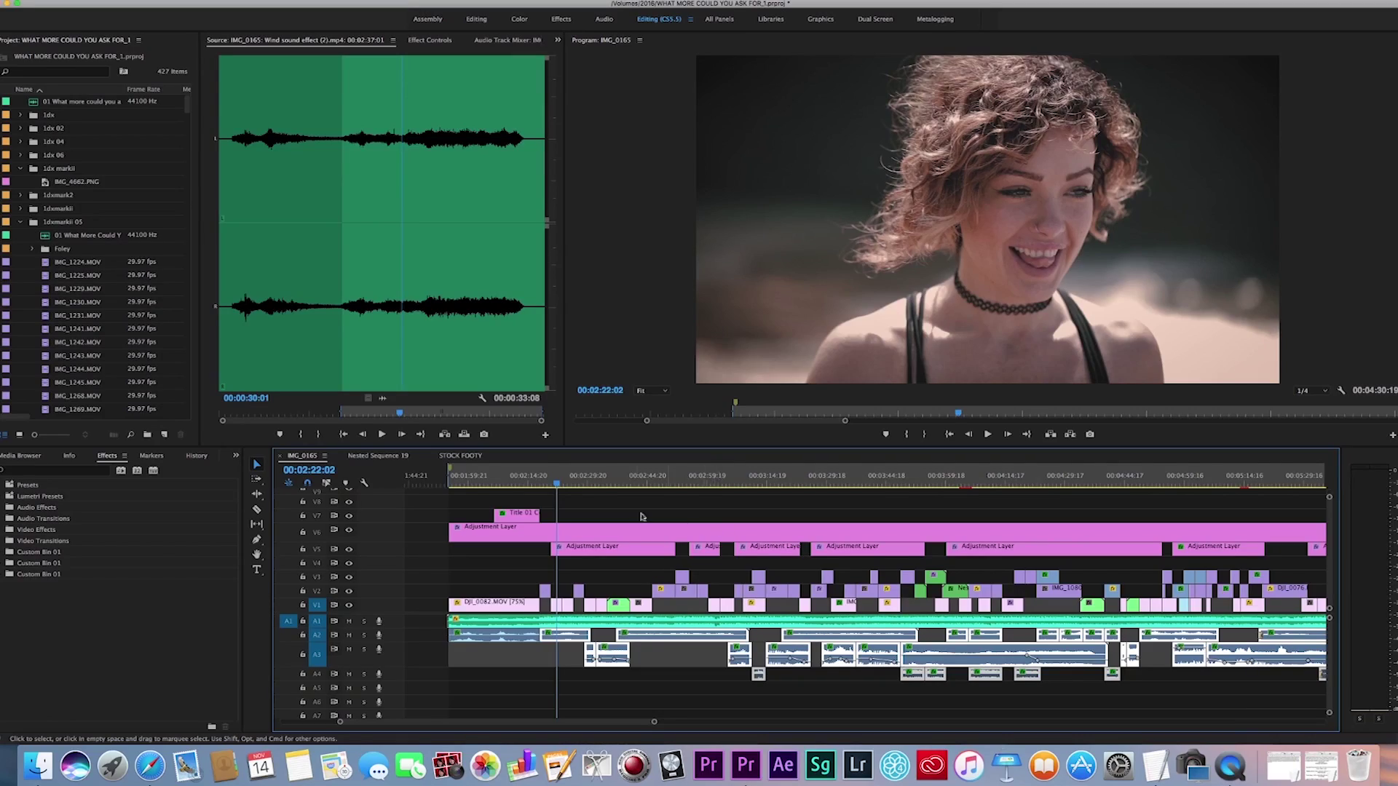
{"action": "left_click", "coordinate": [546, 482]}
{"action": "left_click", "coordinate": [596, 508]}
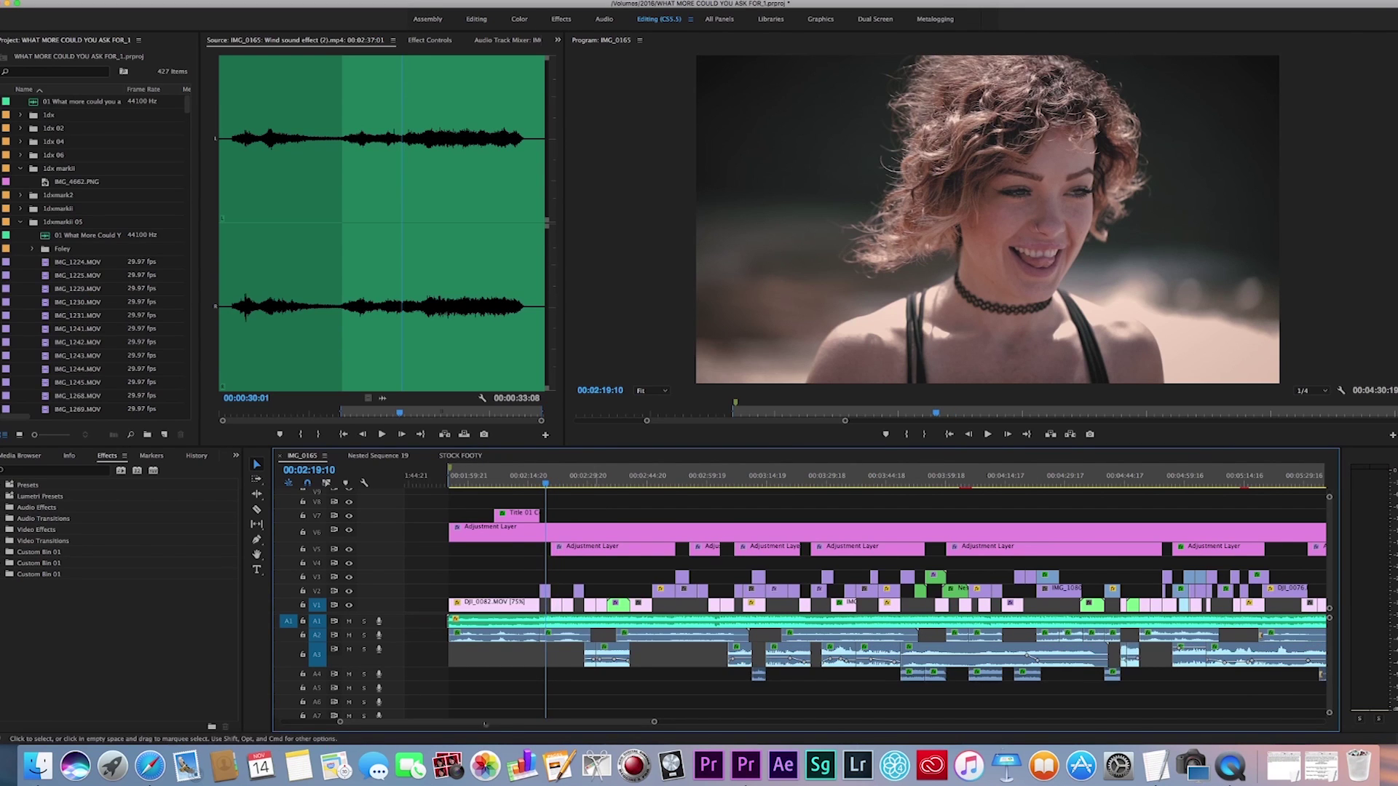
- Display the effects applied to the V6 adjustment layer and search the effects library for "lumetri"
{"action": "left_click_drag", "start_coordinate": [339, 721], "coordinate": [400, 720]}
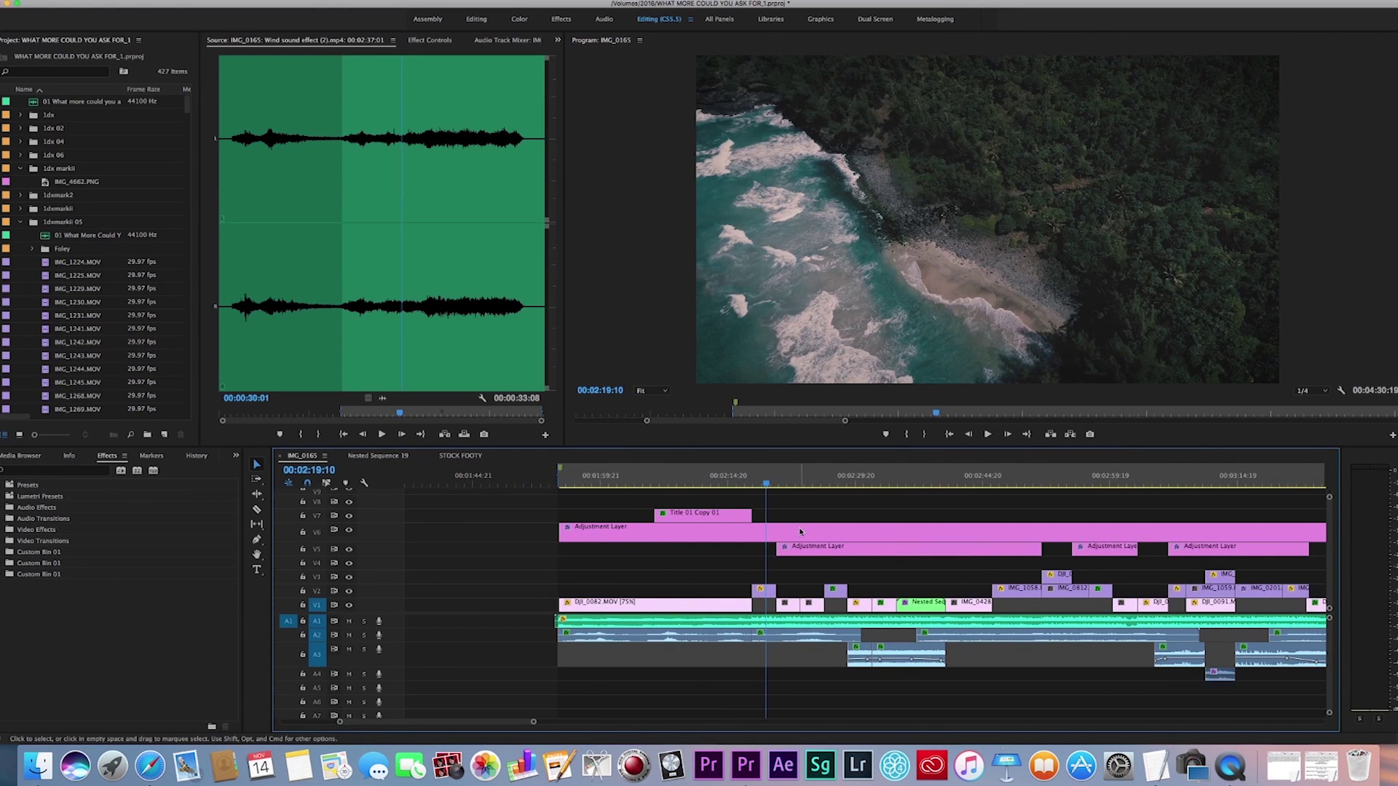
{"action": "left_click", "coordinate": [425, 41]}
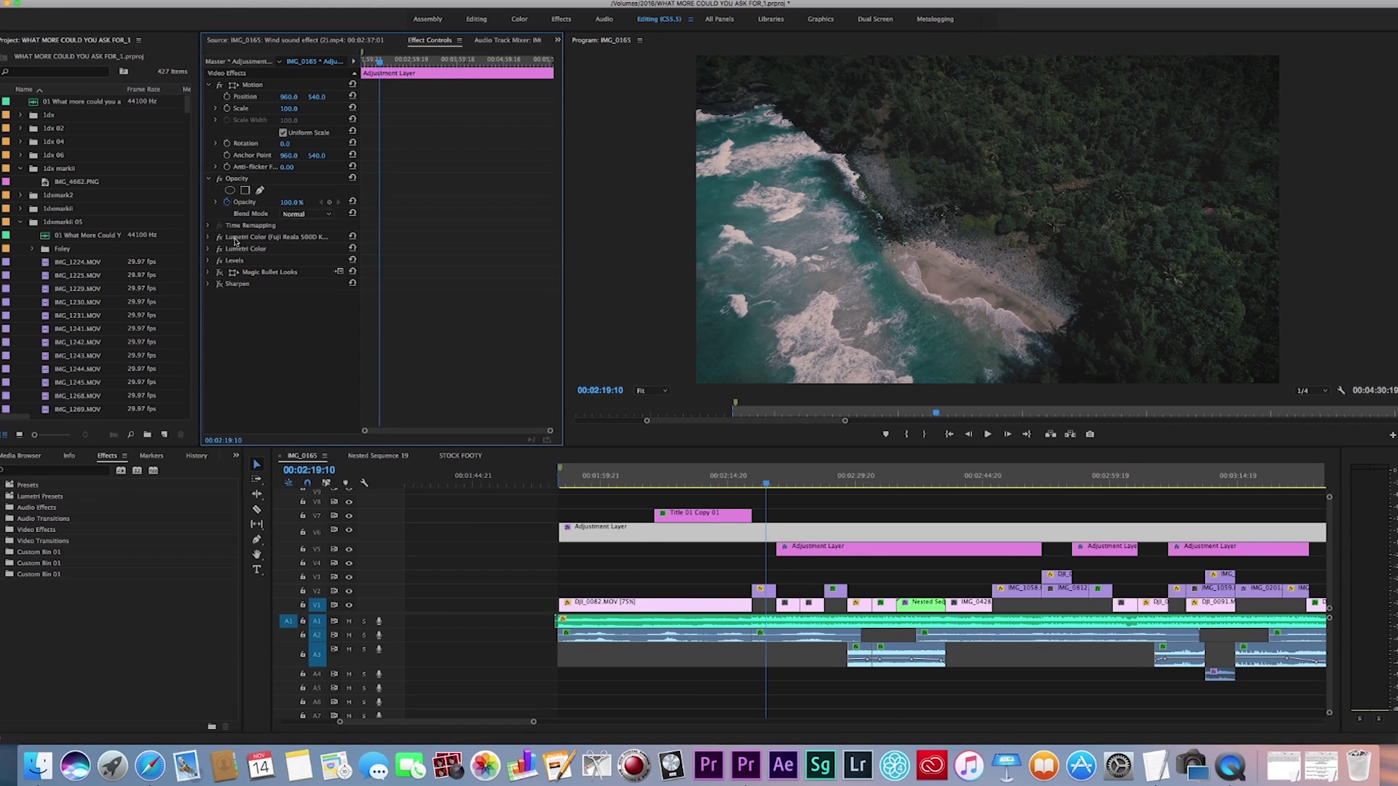
{"action": "left_click", "coordinate": [62, 471]}
{"action": "type", "text": "lumetri"}
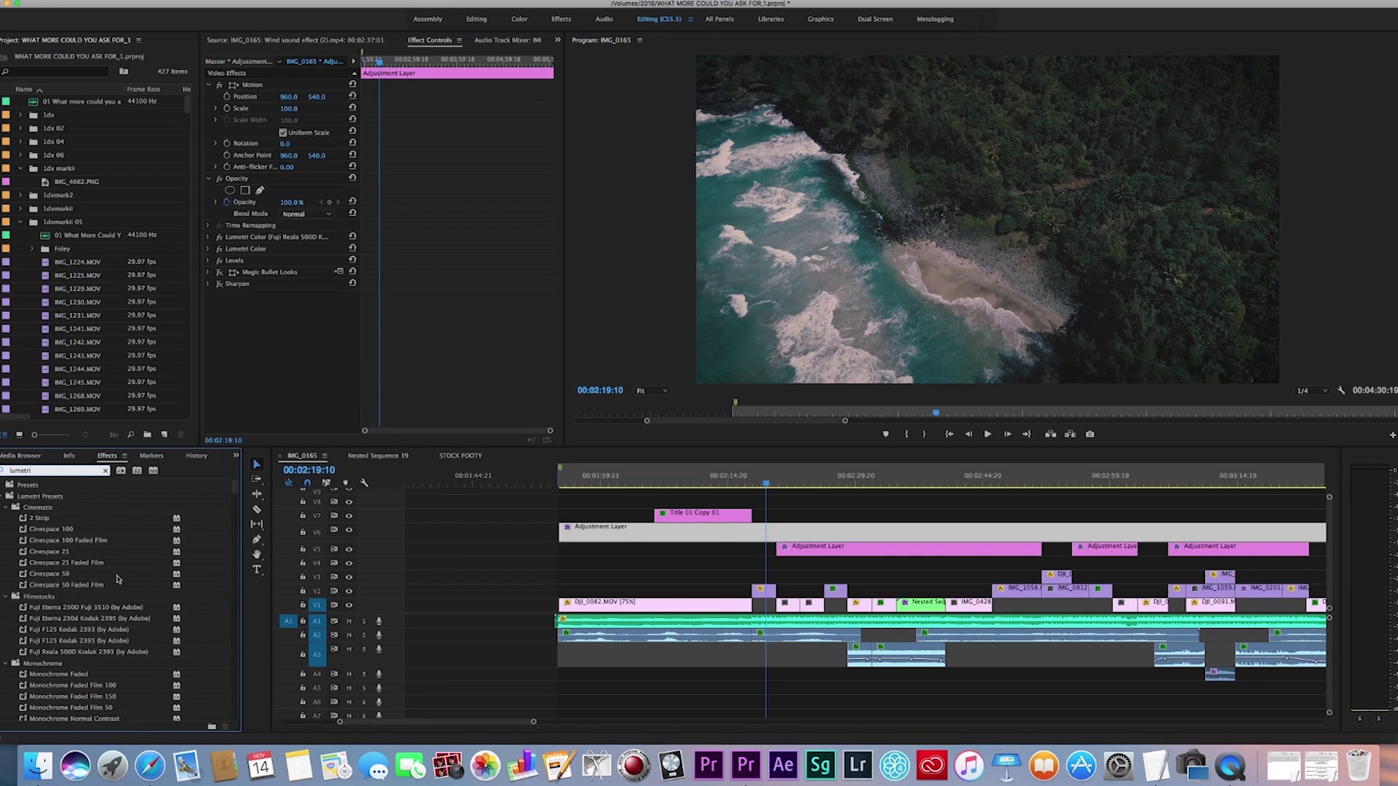
{"action": "scroll", "coordinate": [118, 578], "scroll_direction": "down", "scroll_amount": 10}
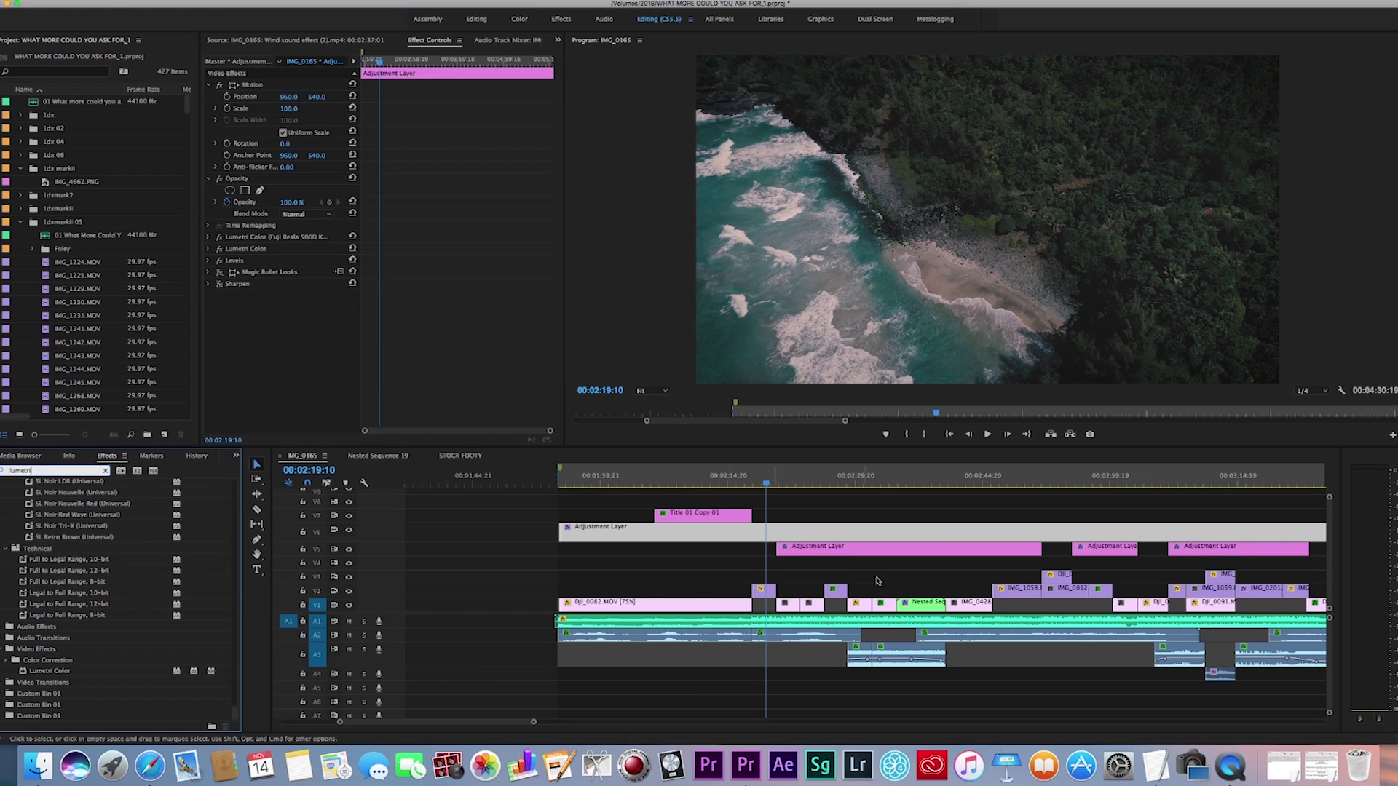
- Highlight the clips covered by the long adjustment layer on V6, and select that adjustment layer
{"action": "left_click", "coordinate": [810, 515]}
{"action": "left_click_drag", "start_coordinate": [340, 723], "coordinate": [279, 728]}
{"action": "scroll", "coordinate": [928, 575], "scroll_direction": "right", "scroll_amount": 5}
{"action": "scroll", "coordinate": [802, 536], "scroll_direction": "right", "scroll_amount": 3}
{"action": "left_click_drag", "start_coordinate": [521, 553], "coordinate": [1271, 614]}
{"action": "left_click", "coordinate": [965, 501]}
{"action": "left_click", "coordinate": [790, 538]}
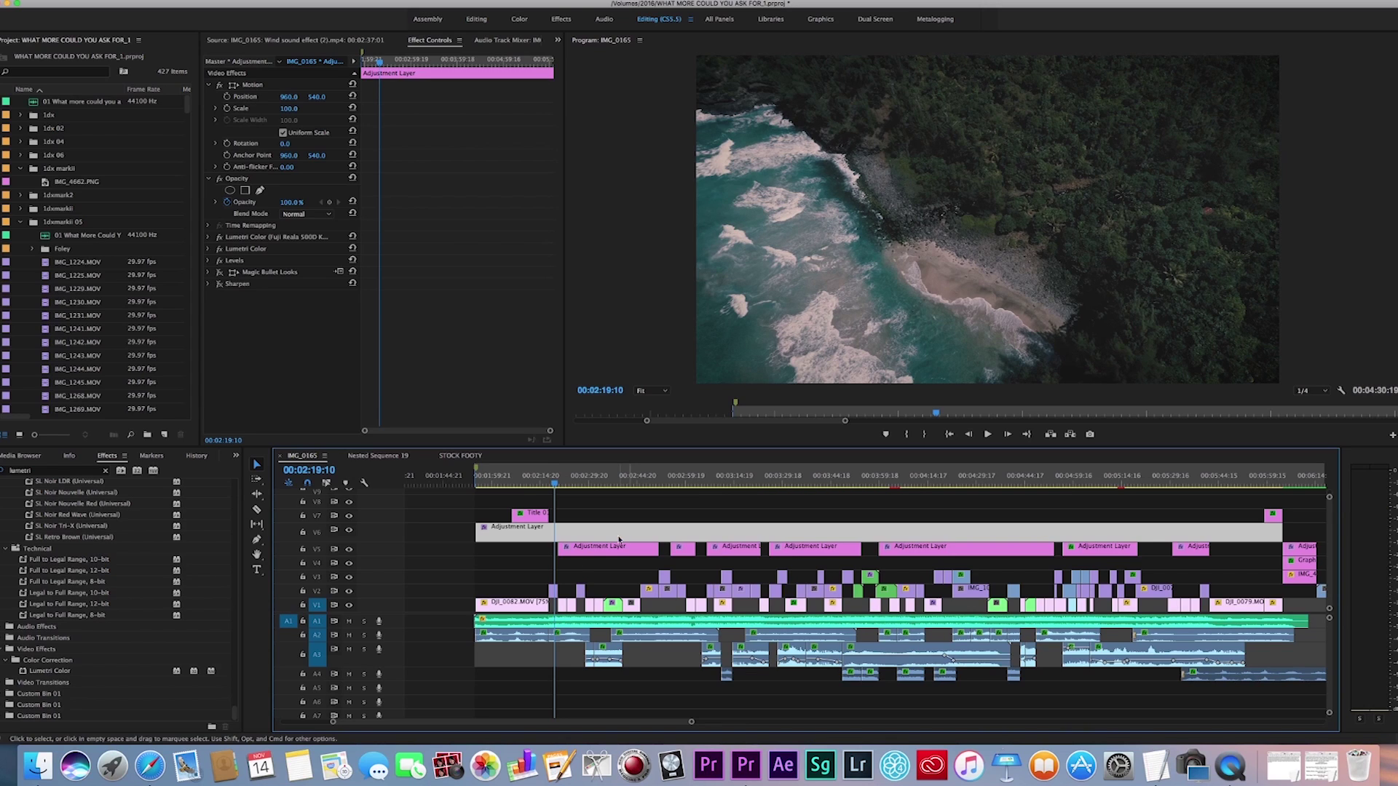
{"action": "left_click", "coordinate": [539, 577]}
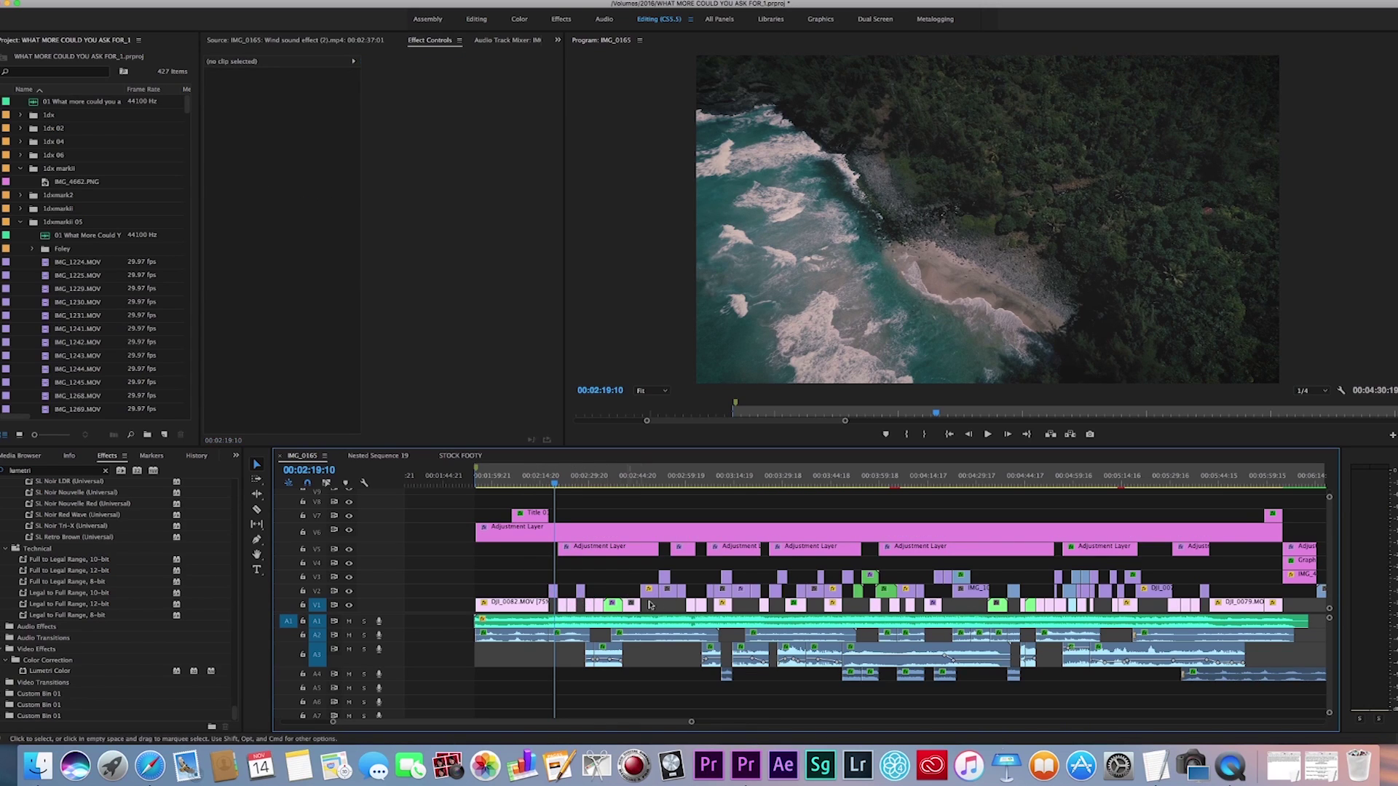
{"action": "left_click", "coordinate": [590, 533]}
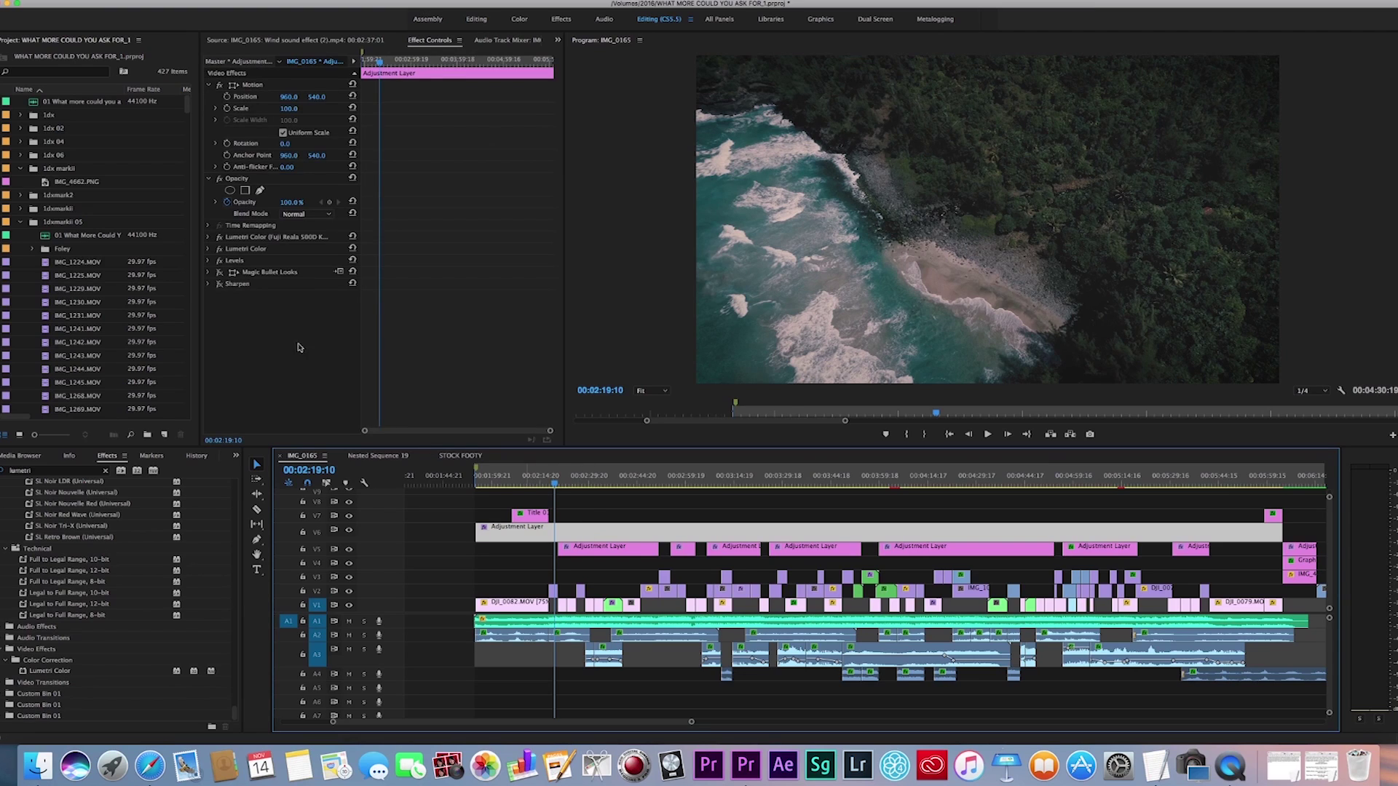
- Expand the adjustment layer's Fuji Reala 500D Lumetri Color effect and inspect the list of available Creative looks
{"action": "left_click", "coordinate": [209, 237]}
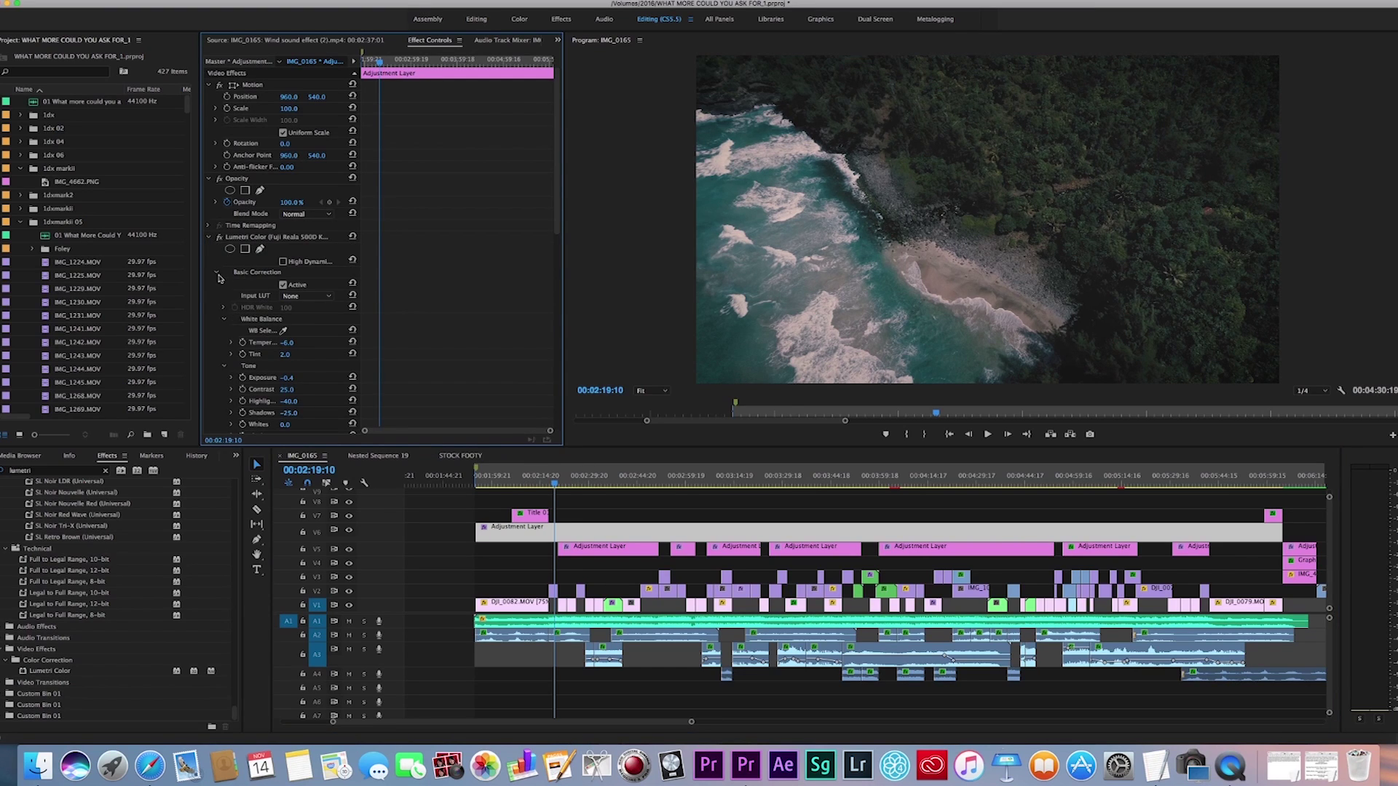
{"action": "scroll", "coordinate": [277, 291], "scroll_direction": "down", "scroll_amount": 10}
{"action": "scroll", "coordinate": [315, 304], "scroll_direction": "up", "scroll_amount": 4}
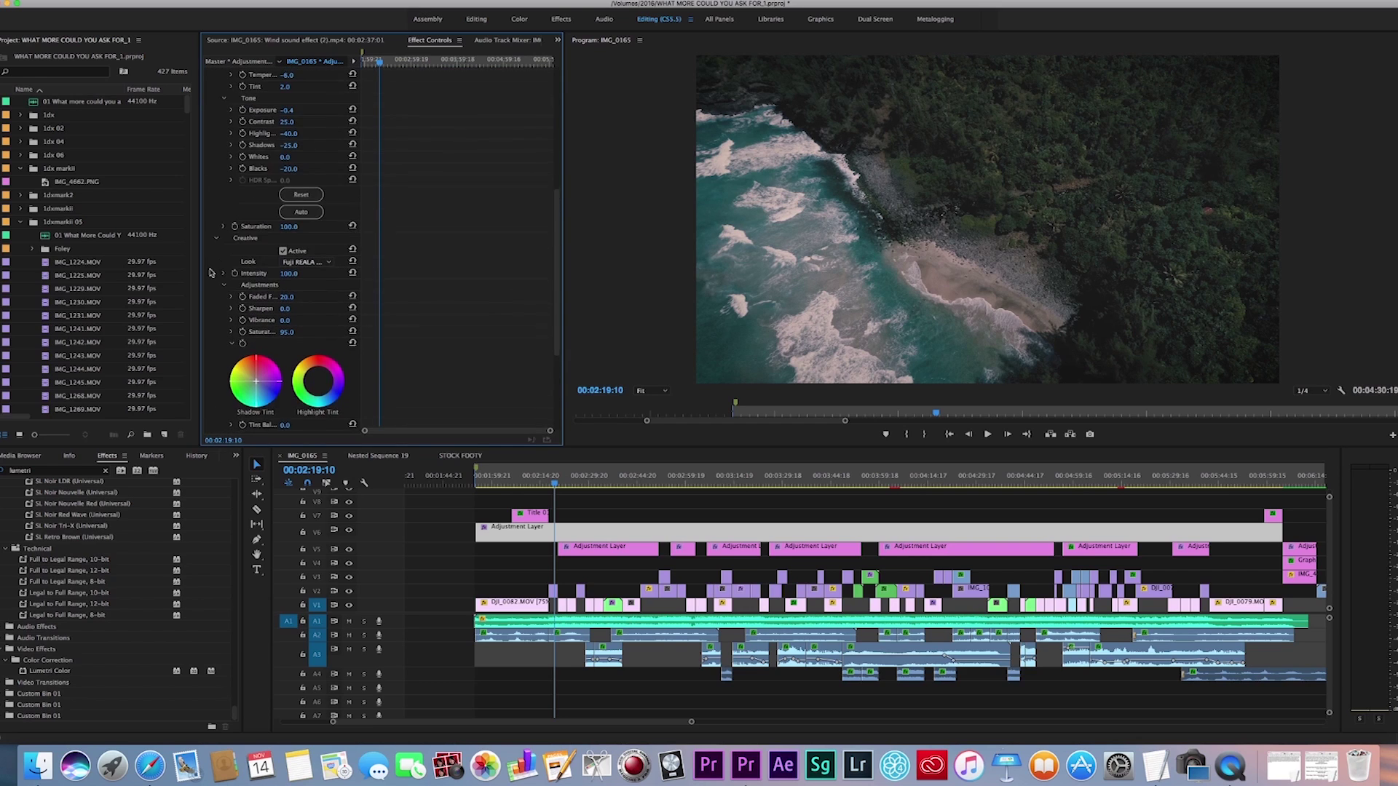
{"action": "left_click", "coordinate": [315, 305]}
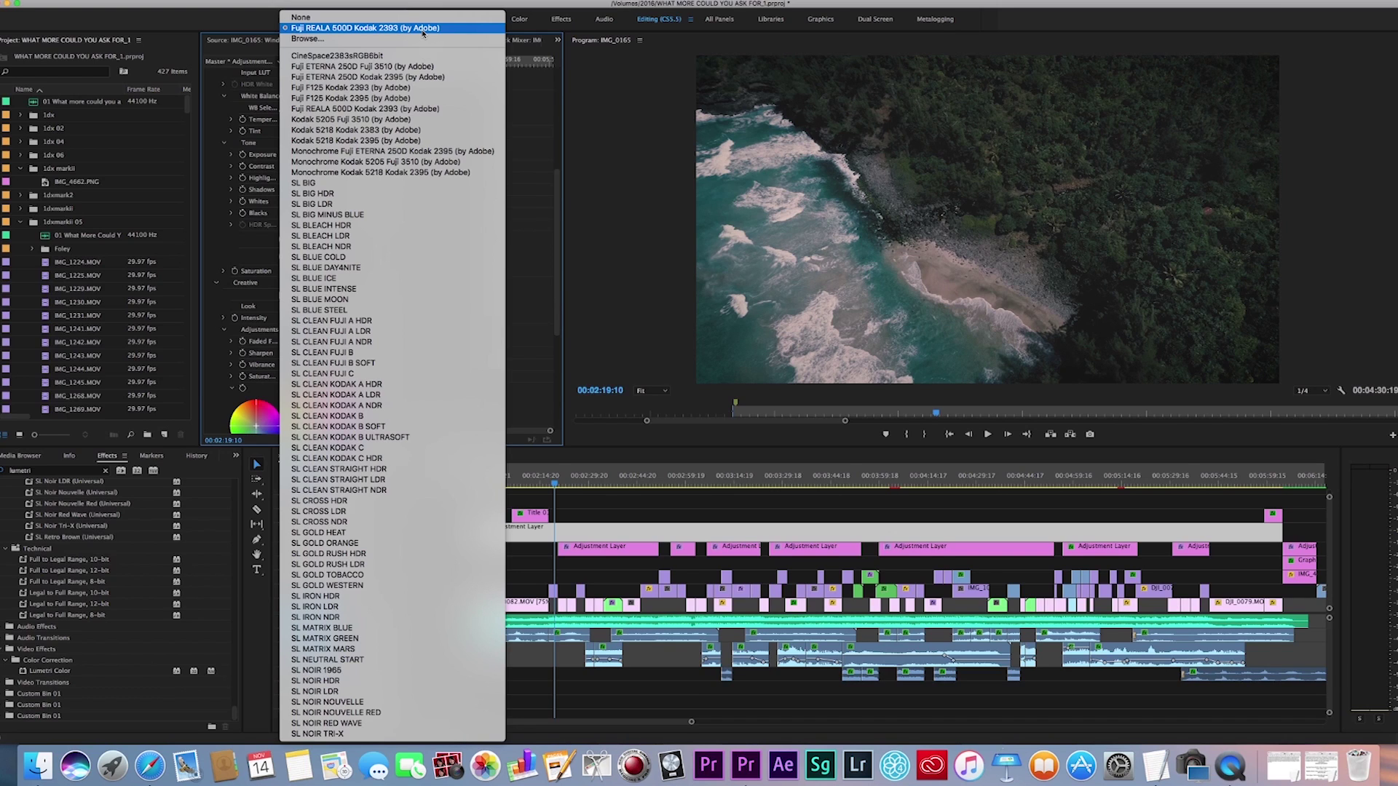
{"action": "left_click", "coordinate": [694, 534]}
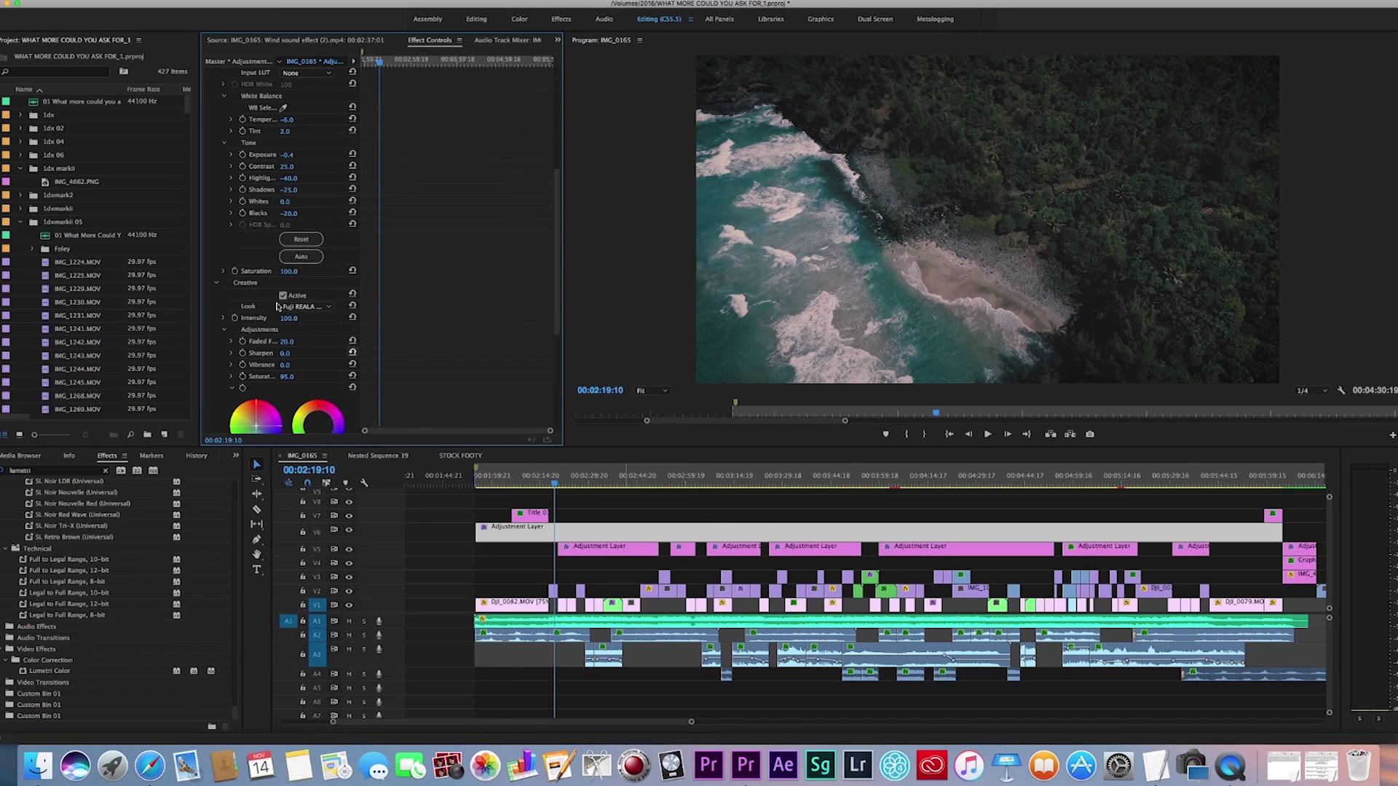
{"action": "left_click", "coordinate": [597, 536]}
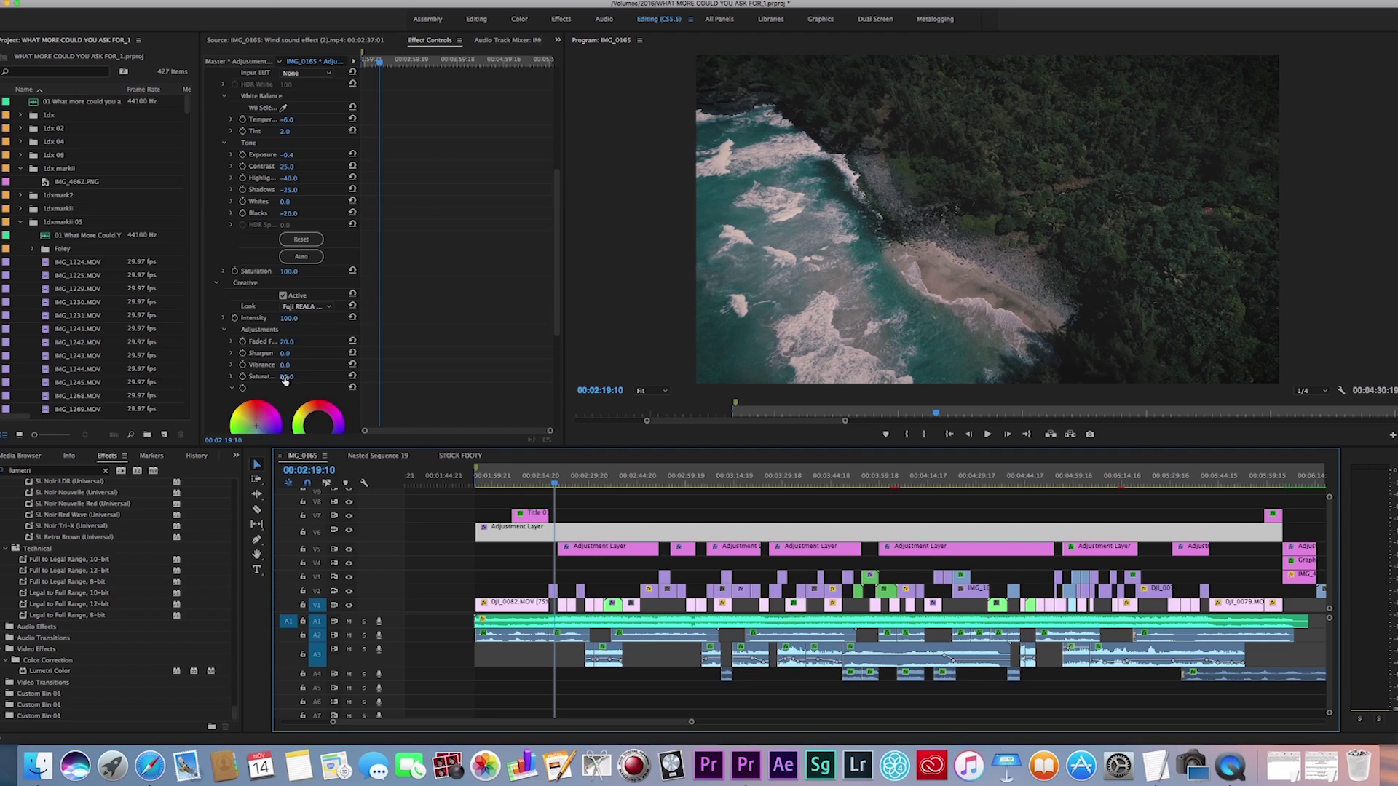
- Collapse the Creative section and review the Basic Correction values of the Fuji Reala Lumetri Color effect
{"action": "left_click", "coordinate": [216, 284]}
{"action": "scroll", "coordinate": [216, 287], "scroll_direction": "up", "scroll_amount": 5}
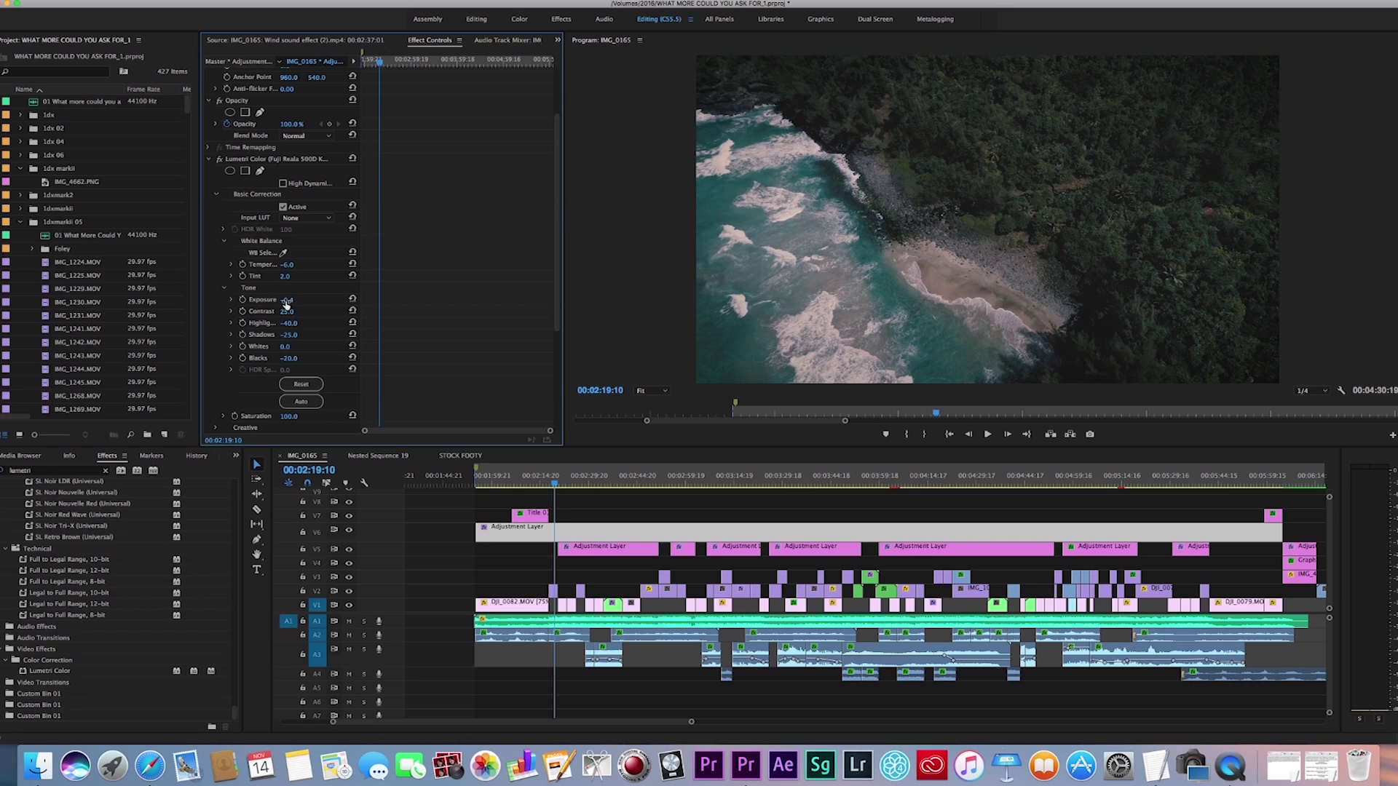
{"action": "left_click", "coordinate": [579, 536]}
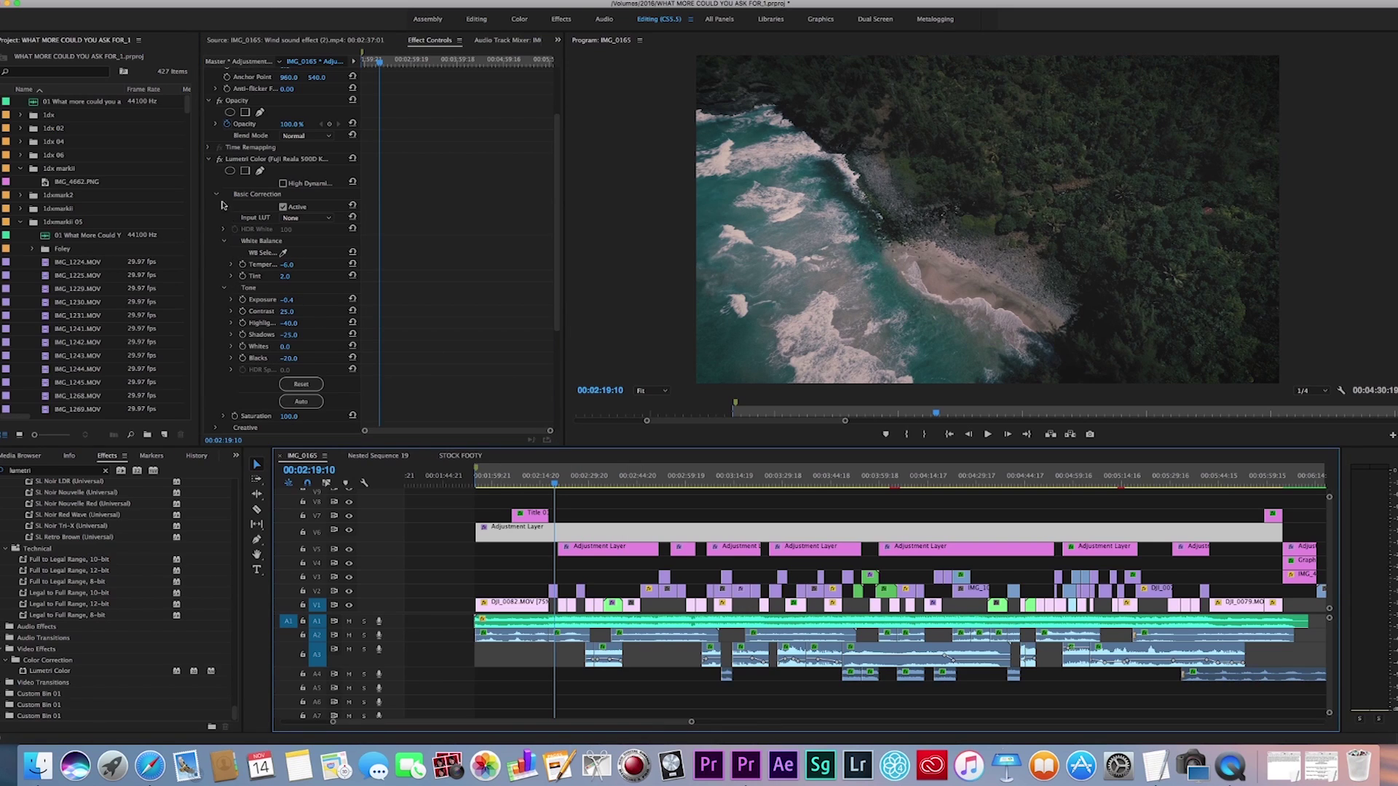
- Toggle the Fuji Reala Lumetri Color effect off and on to compare the grade, including on the waterfall shot at 00:02:39:16
{"action": "left_click", "coordinate": [219, 158]}
{"action": "left_click", "coordinate": [219, 159]}
{"action": "left_click_drag", "start_coordinate": [609, 476], "coordinate": [620, 477]}
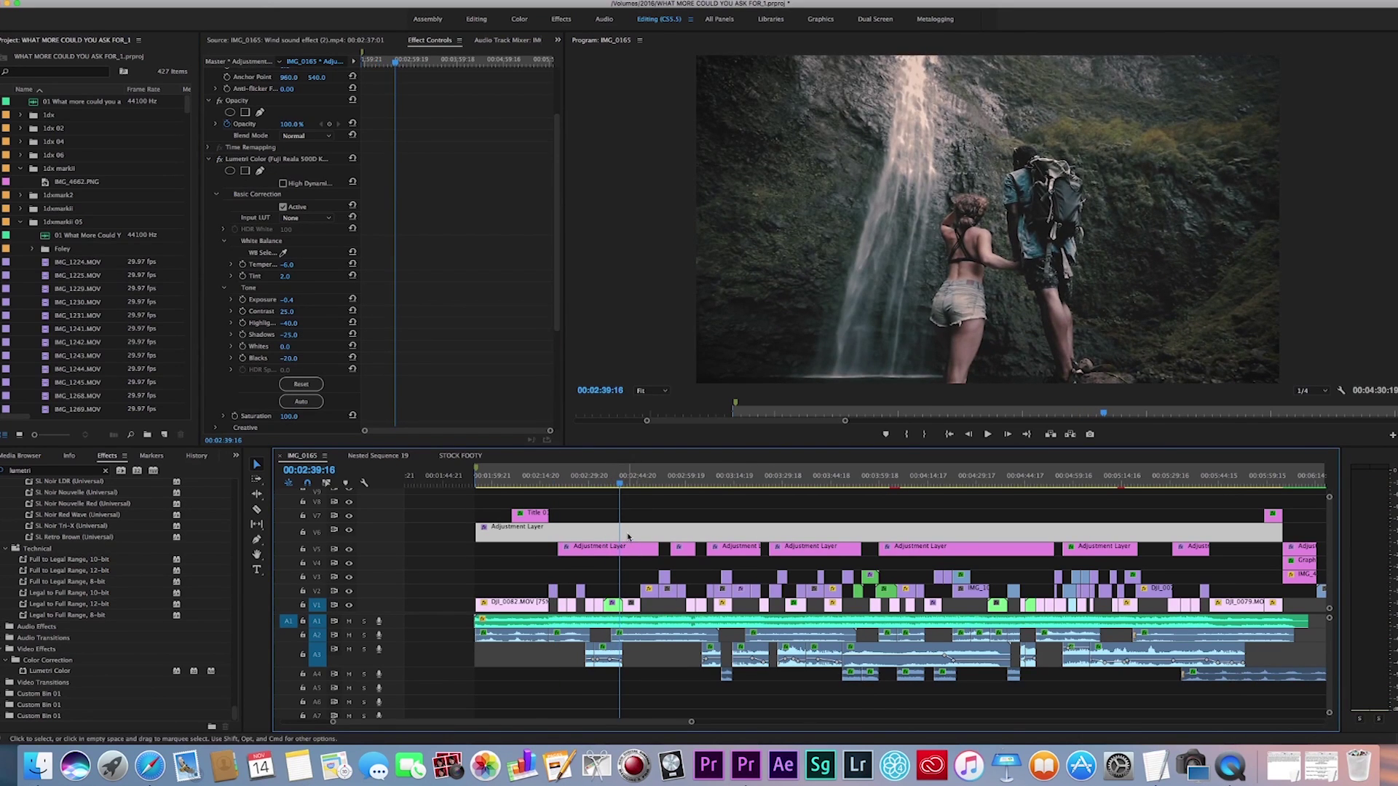
{"action": "left_click", "coordinate": [219, 159]}
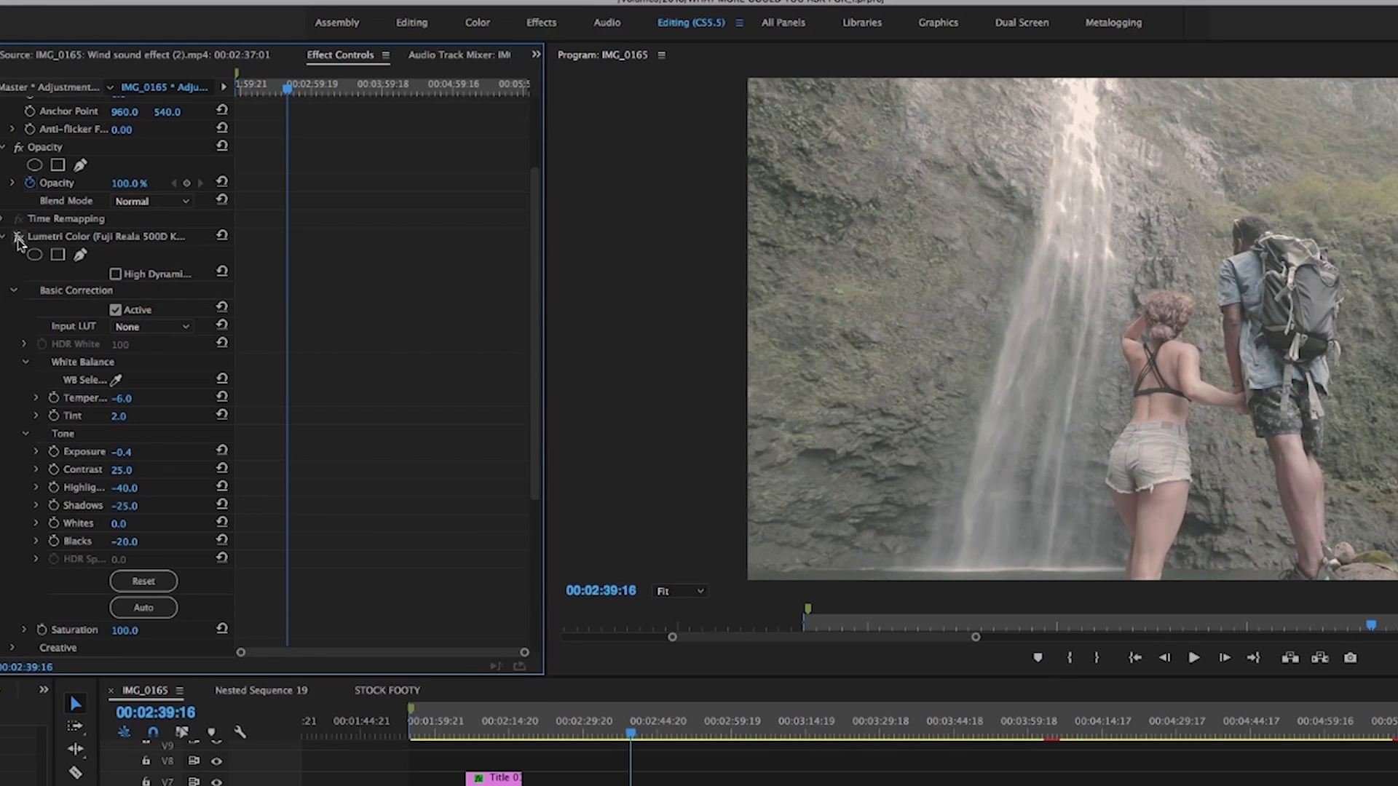
{"action": "left_click", "coordinate": [19, 239]}
{"action": "left_click", "coordinate": [19, 239]}
{"action": "left_click", "coordinate": [19, 239]}
{"action": "left_click", "coordinate": [19, 239]}
{"action": "left_click", "coordinate": [19, 238]}
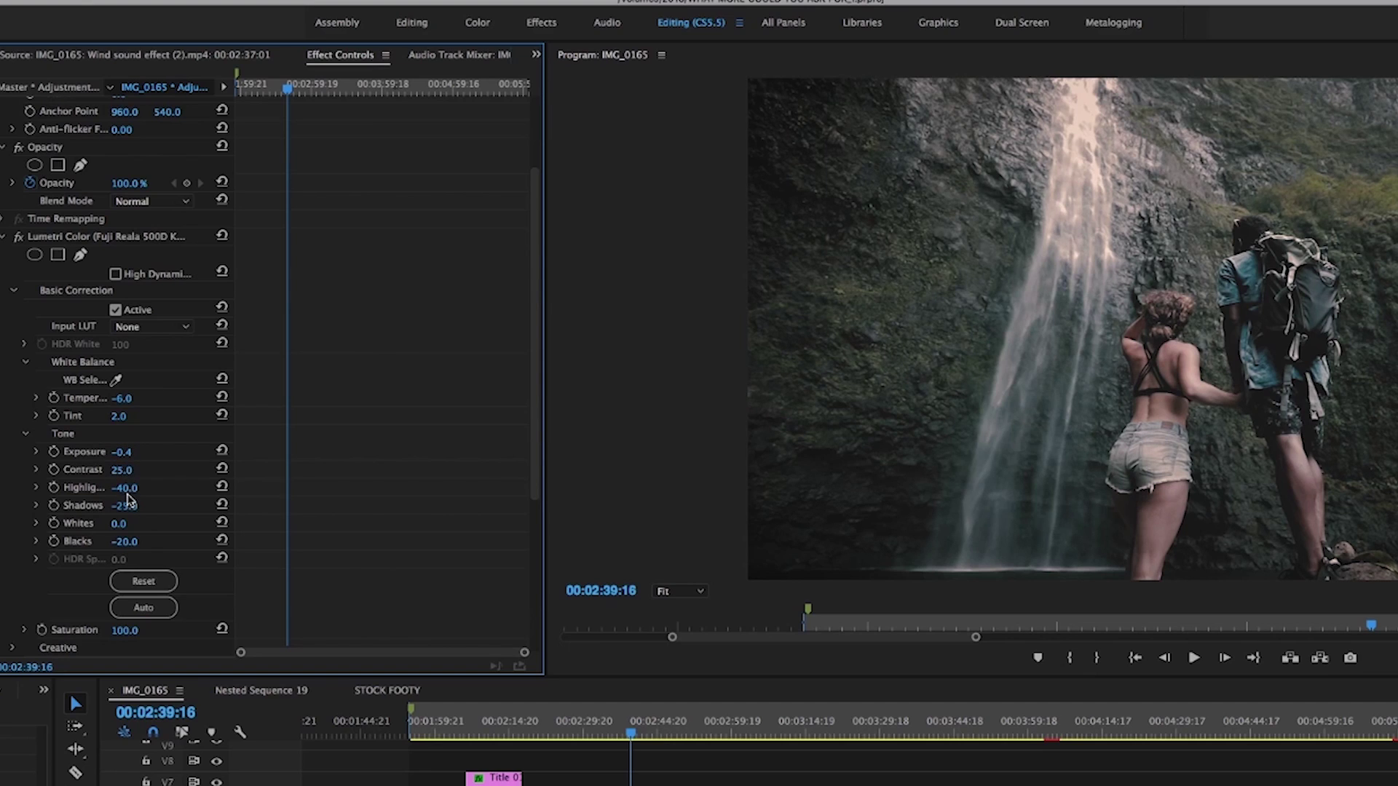
- Try different Highlights and Shadows values in the Fuji Reala Lumetri Color effect on the waterfall shot
{"action": "mouse_move", "coordinate": [124, 488]}
{"action": "left_mouse_down"}
{"action": "mouse_move", "coordinate": [208, 488]}
{"action": "mouse_move", "coordinate": [133, 489]}
{"action": "left_mouse_up"}
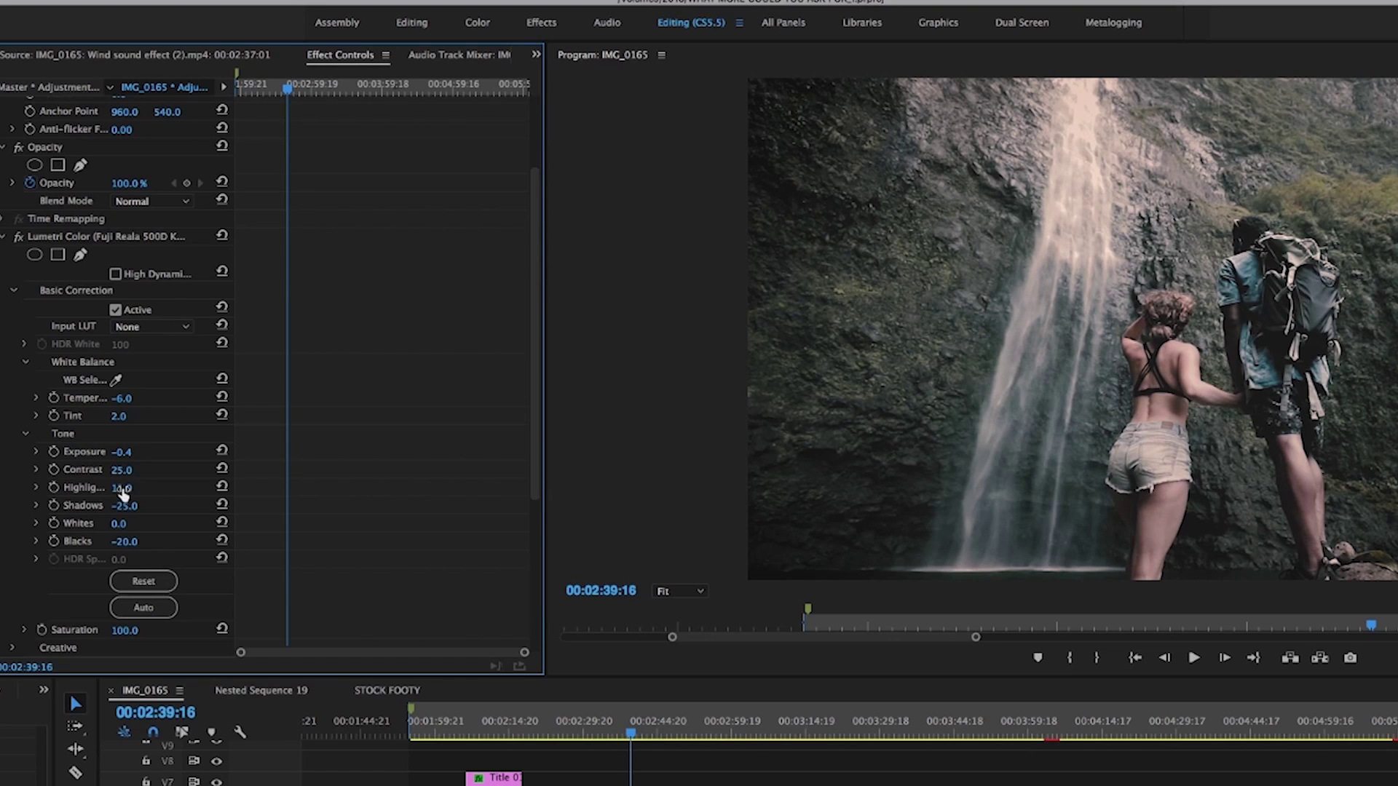
{"action": "mouse_move", "coordinate": [122, 488]}
{"action": "left_mouse_down"}
{"action": "mouse_move", "coordinate": [43, 487]}
{"action": "mouse_move", "coordinate": [144, 488]}
{"action": "left_mouse_up"}
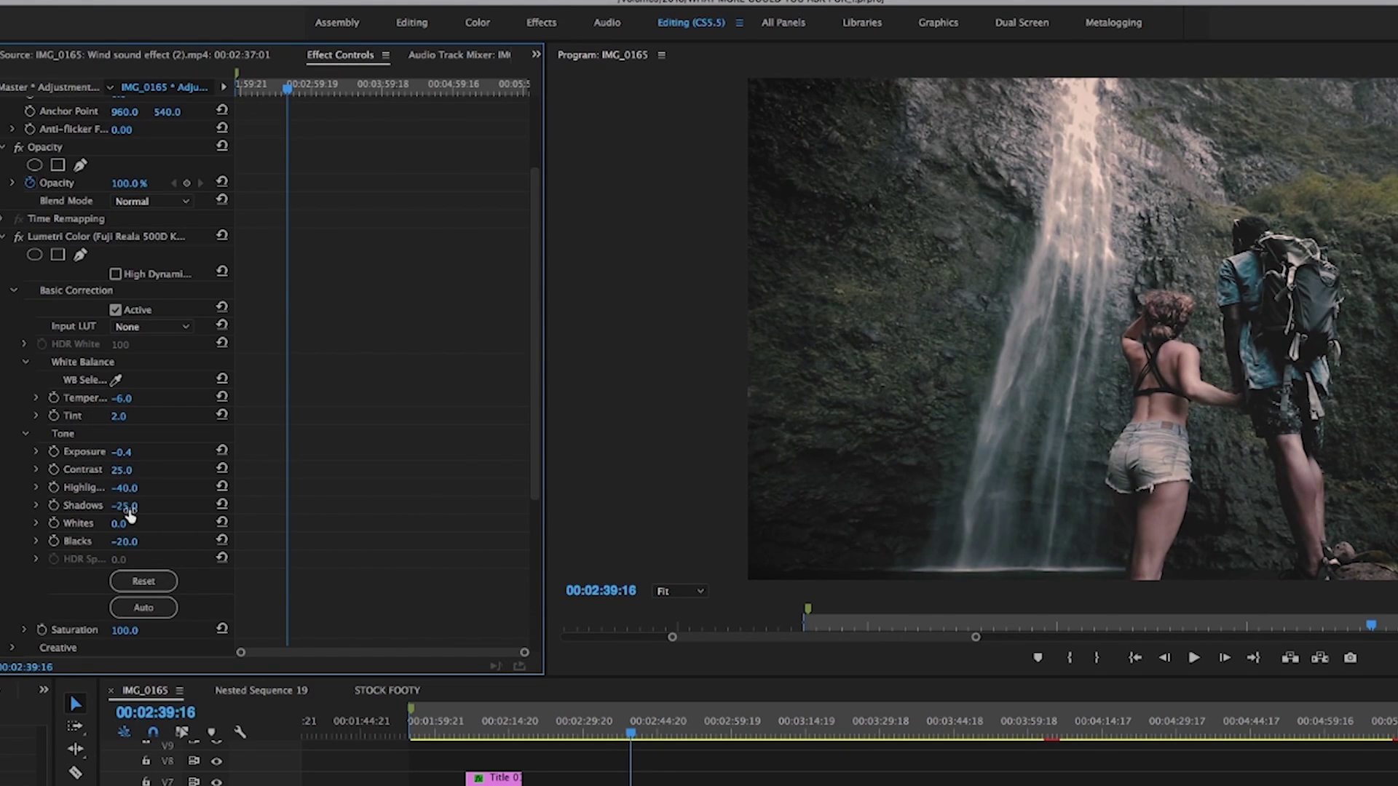
{"action": "mouse_move", "coordinate": [125, 509]}
{"action": "left_mouse_down"}
{"action": "mouse_move", "coordinate": [176, 510]}
{"action": "mouse_move", "coordinate": [101, 505]}
{"action": "left_mouse_up"}
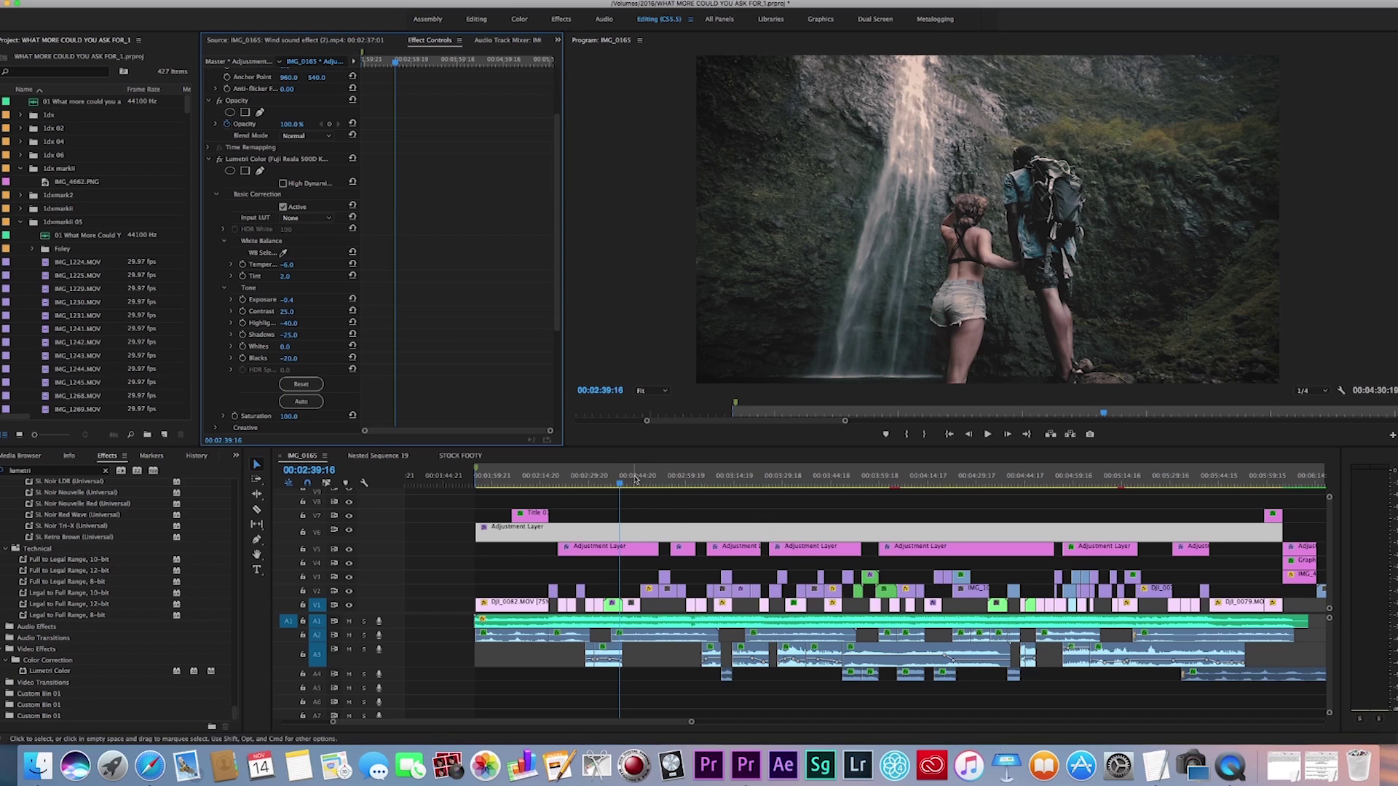
- Move the playhead to the coastal cliff shot at 00:03:24:03 and compare it with the Fuji Reala Lumetri Color effect off and on
{"action": "left_click_drag", "start_coordinate": [655, 735], "coordinate": [764, 744]}
{"action": "left_click_drag", "start_coordinate": [708, 490], "coordinate": [765, 482]}
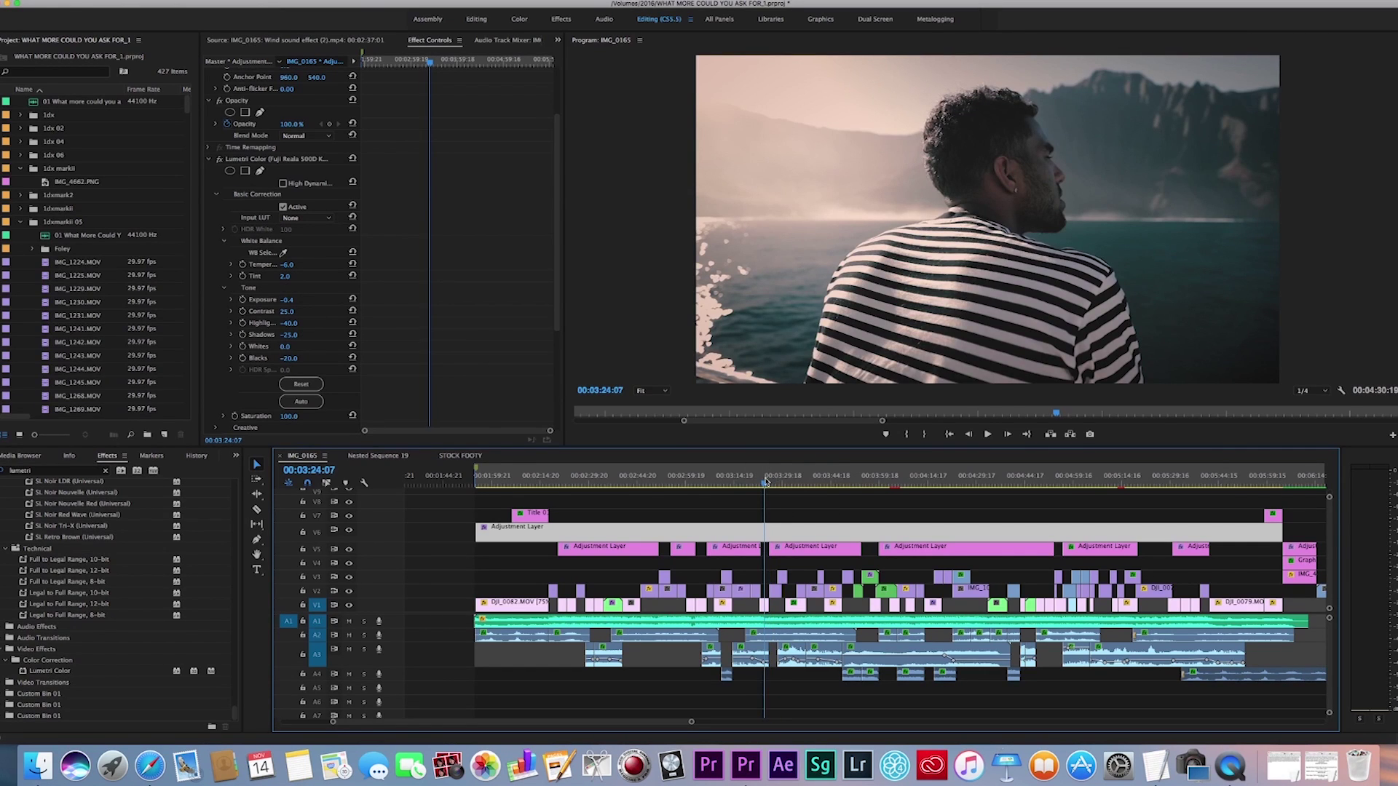
{"action": "left_click", "coordinate": [220, 159]}
{"action": "left_click", "coordinate": [220, 160]}
{"action": "left_click", "coordinate": [219, 159]}
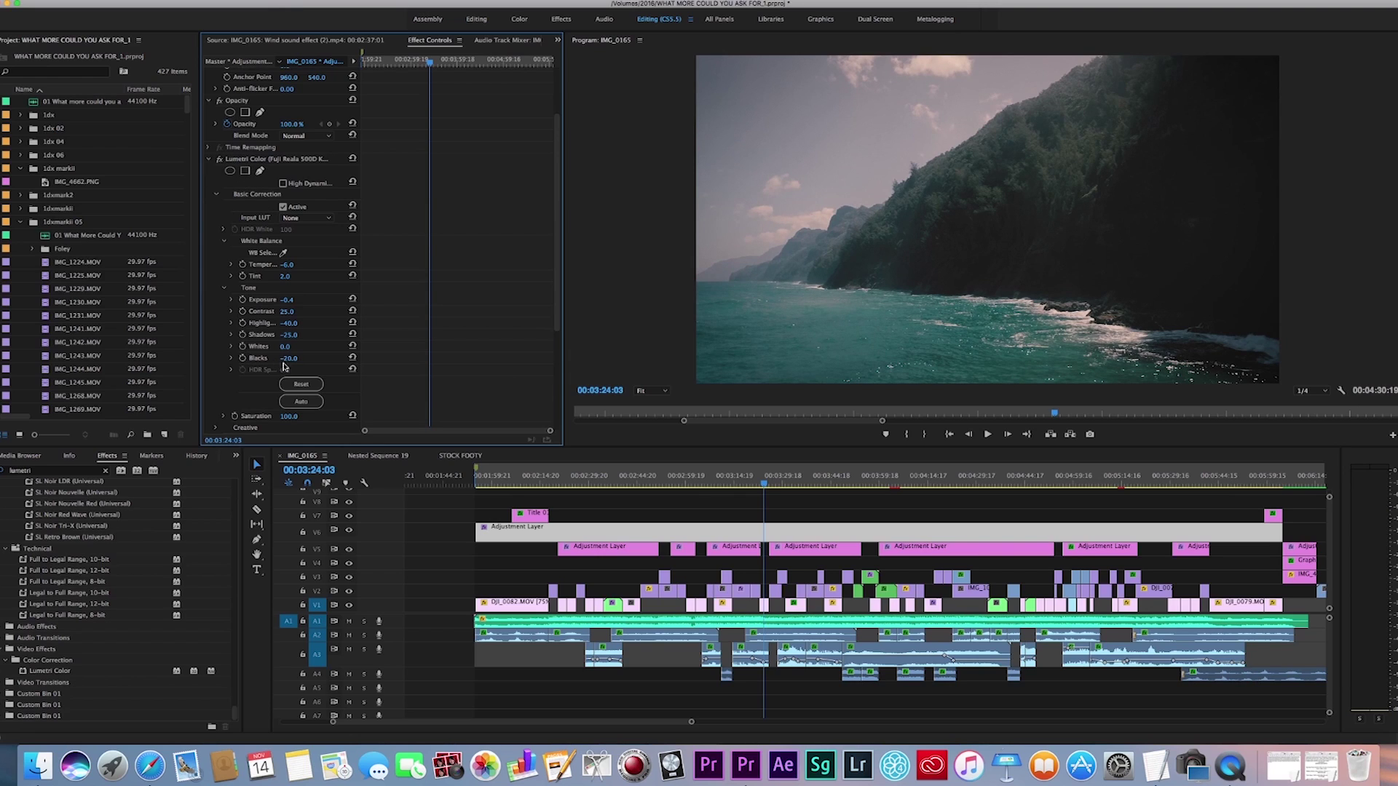
- Collapse the Fuji Reala effect and expand the second Lumetri Color effect, keeping TC - Marlyn as its Creative look
{"action": "left_click", "coordinate": [210, 160]}
{"action": "left_click", "coordinate": [209, 249]}
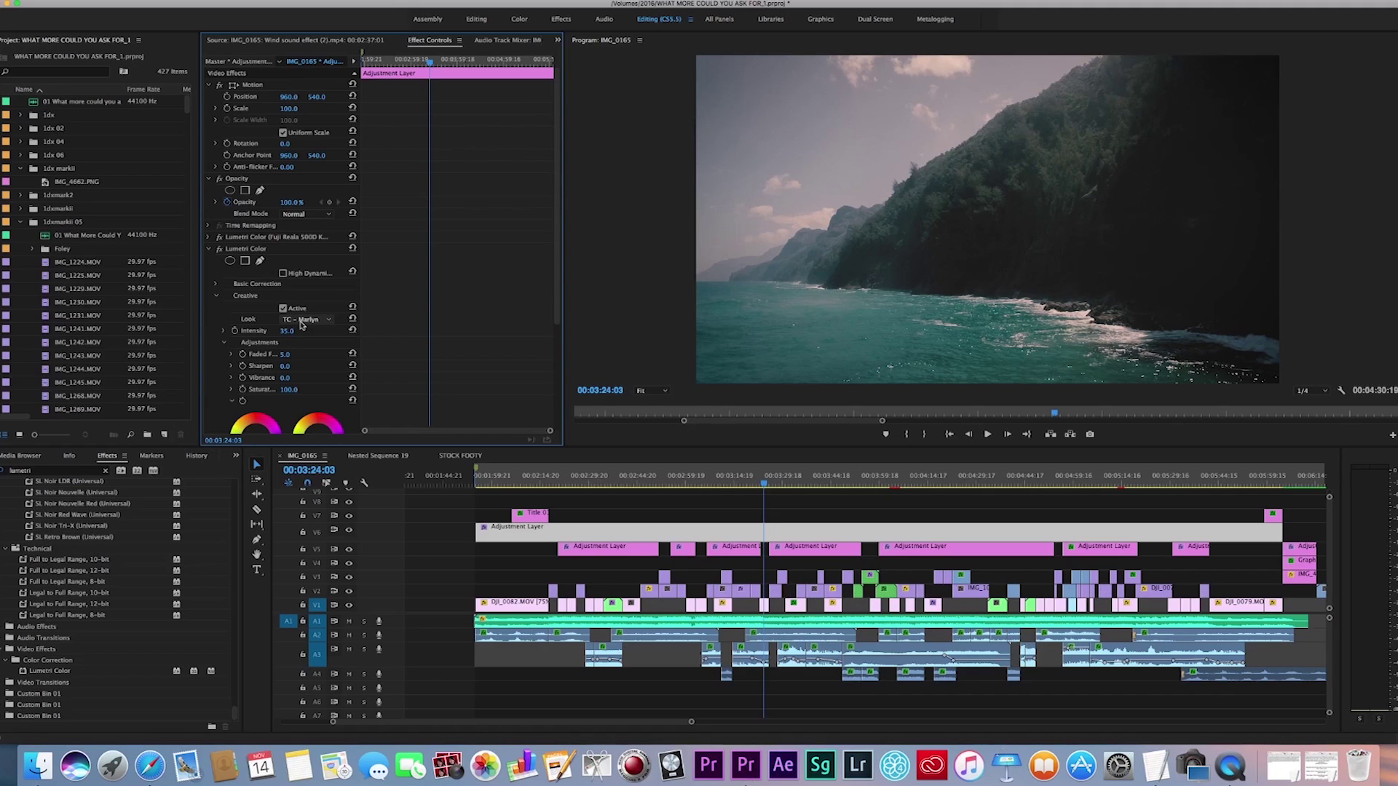
{"action": "left_click", "coordinate": [320, 325]}
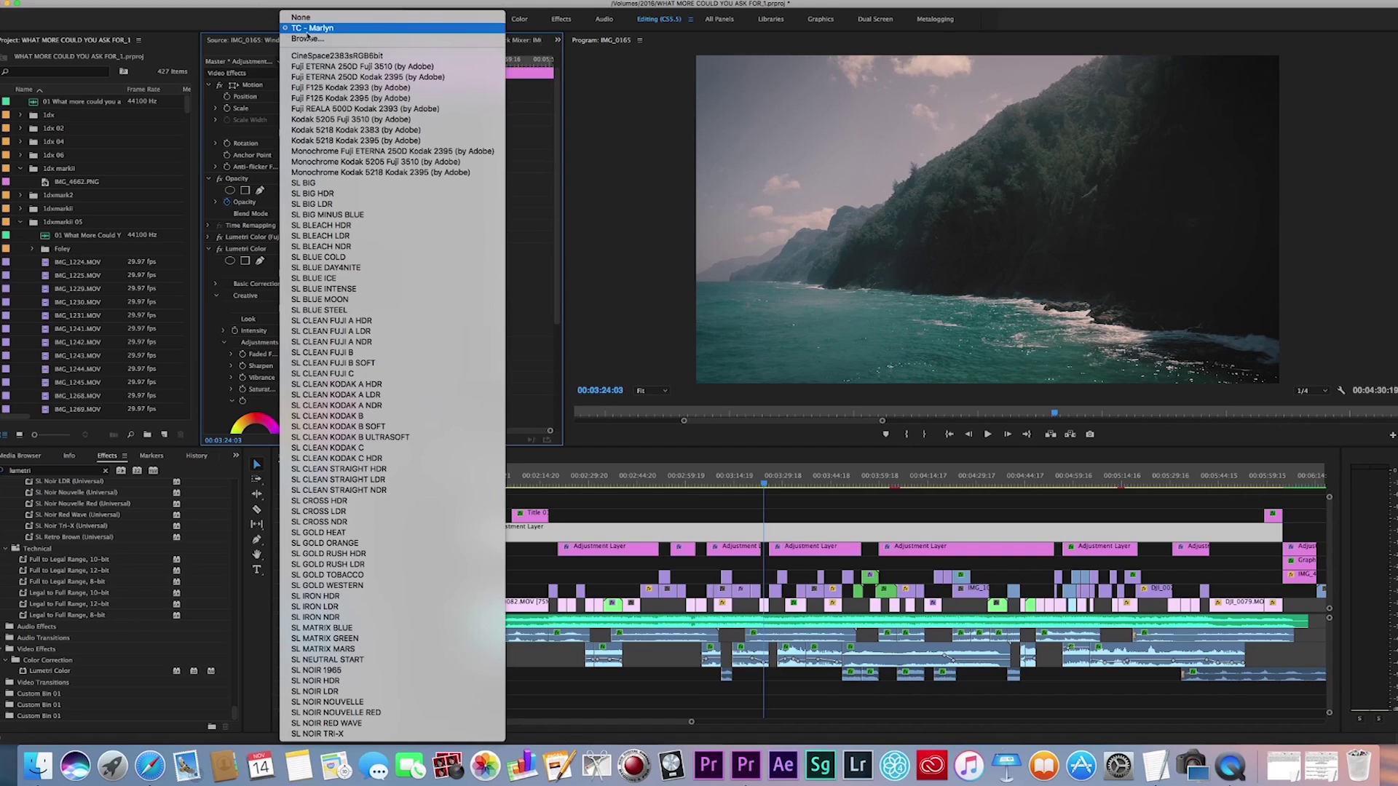
{"action": "left_click", "coordinate": [288, 28]}
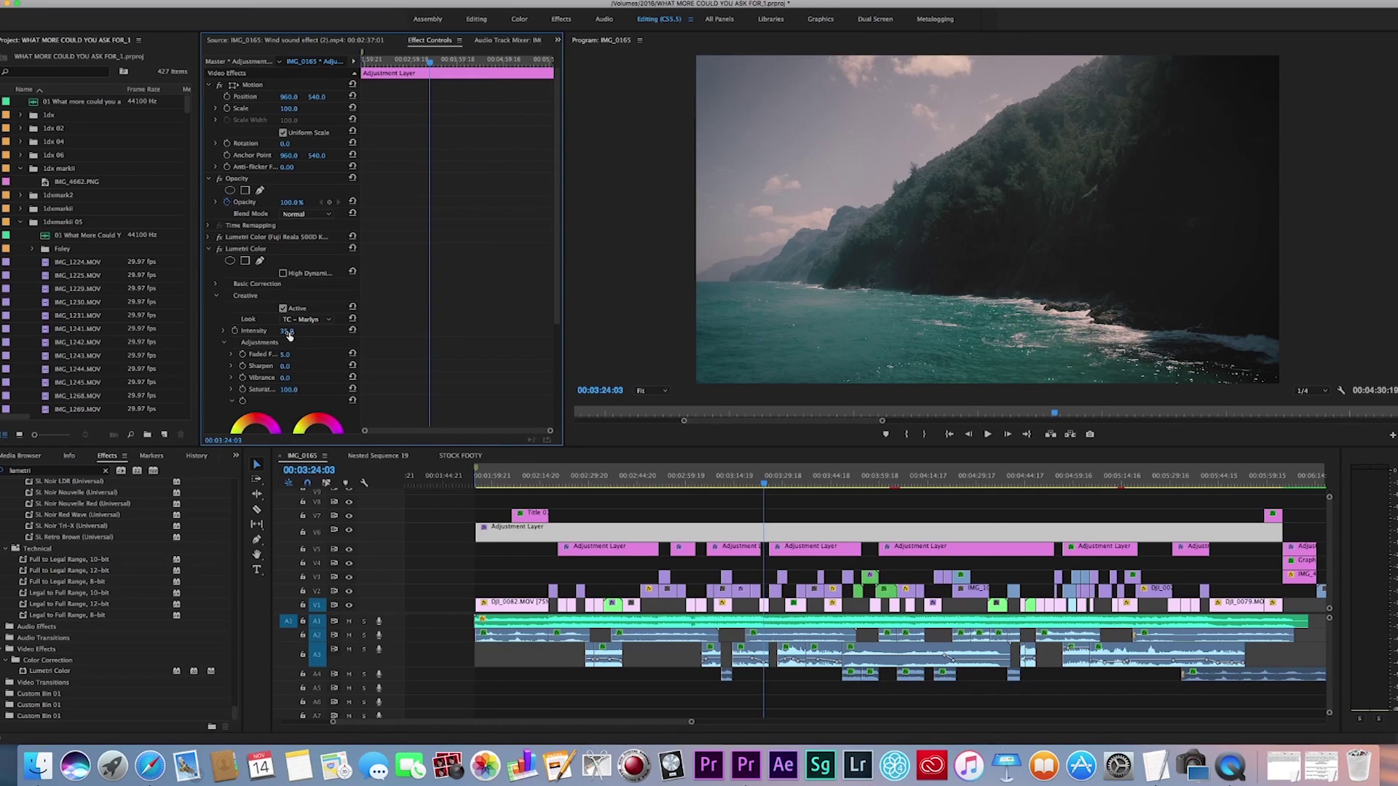
- Try the TC - Marlyn look at an Intensity of 99 and set the Intensity to 40
{"action": "left_click_drag", "start_coordinate": [290, 331], "coordinate": [306, 331]}
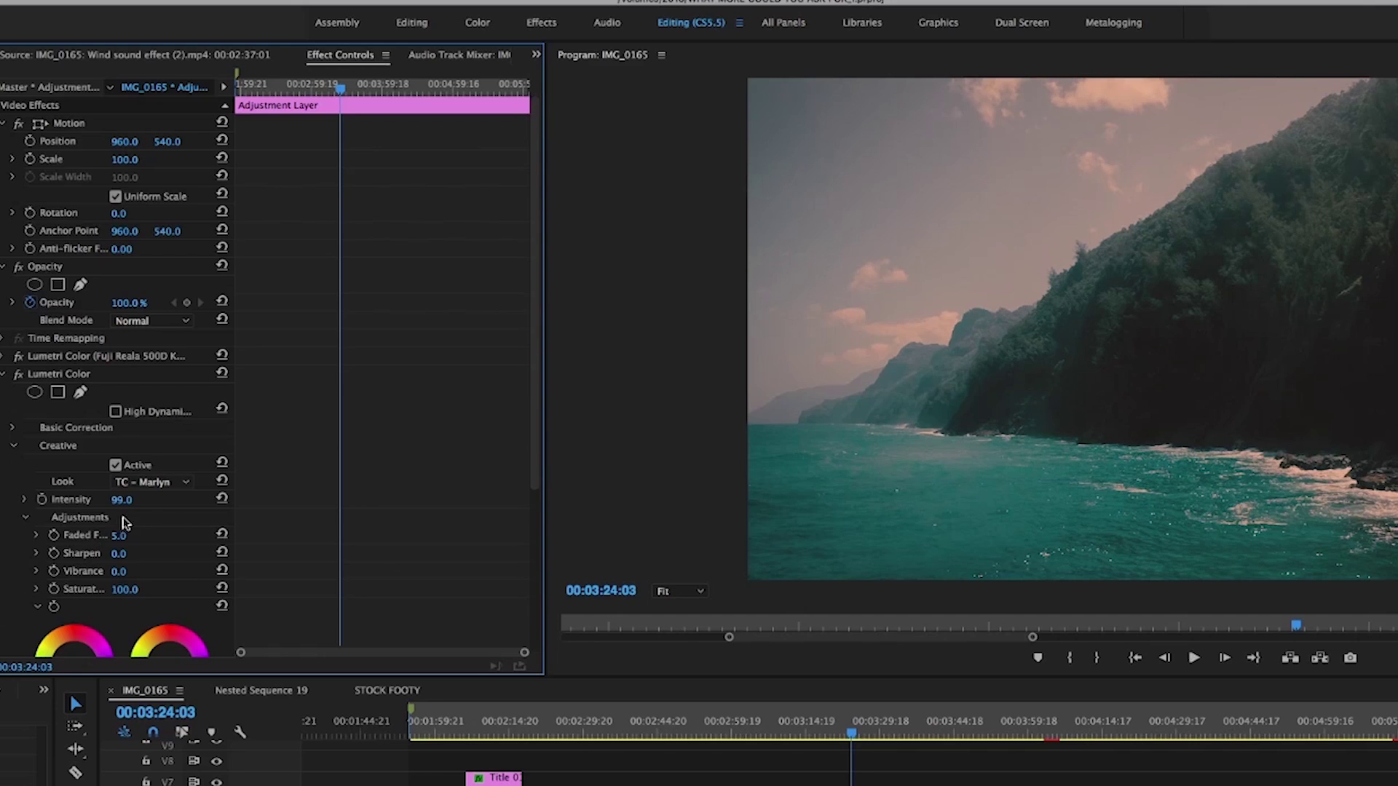
{"action": "left_click_drag", "start_coordinate": [120, 504], "coordinate": [121, 507]}
{"action": "key", "text": "ctrl+s"}
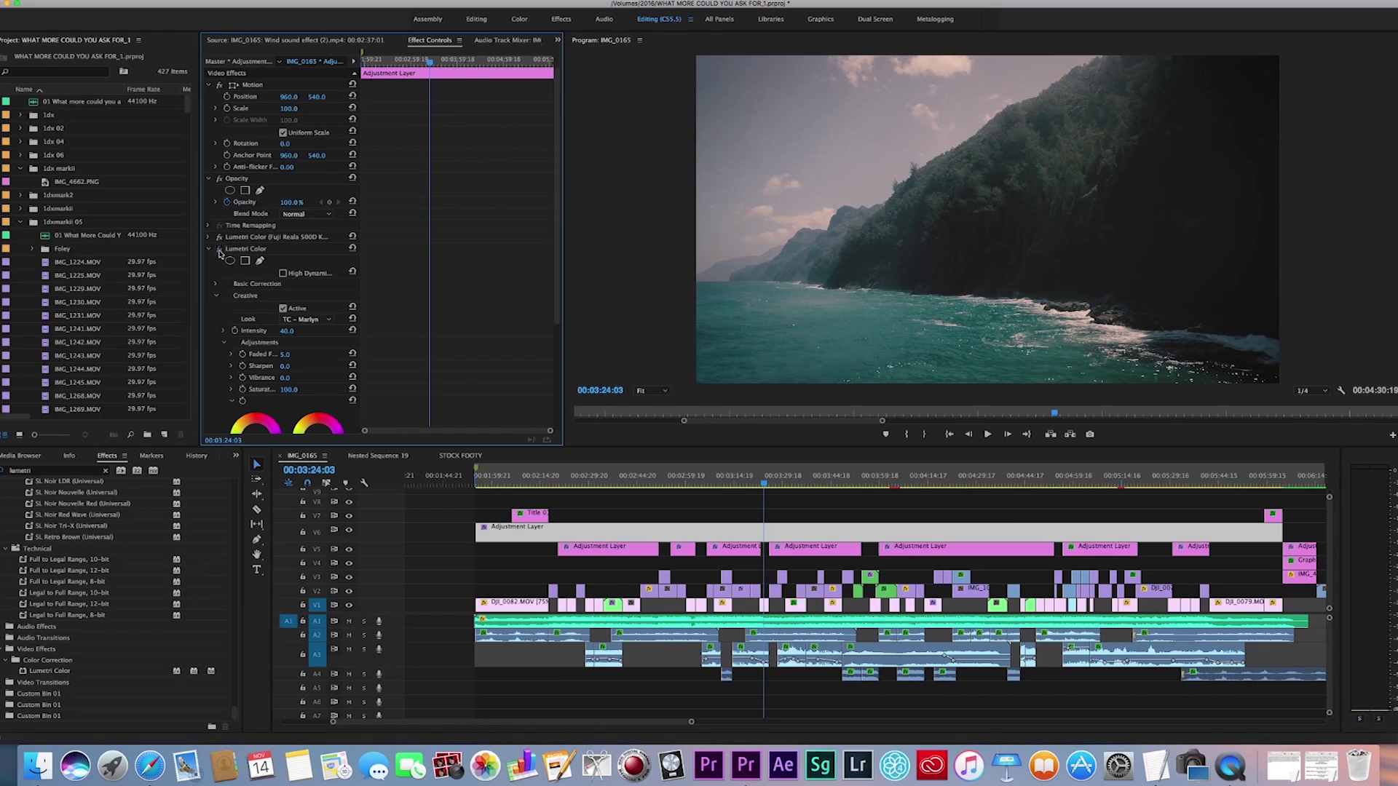
- Toggle the second Lumetri Color effect off and on repeatedly to compare the TC - Marlyn look on the coastal cliff shot
{"action": "left_click", "coordinate": [219, 249]}
{"action": "left_click", "coordinate": [219, 250]}
{"action": "left_click", "coordinate": [219, 250]}
{"action": "left_click", "coordinate": [219, 250]}
{"action": "left_click", "coordinate": [220, 250]}
{"action": "left_click", "coordinate": [219, 250]}
{"action": "left_click", "coordinate": [220, 249]}
{"action": "left_click", "coordinate": [220, 250]}
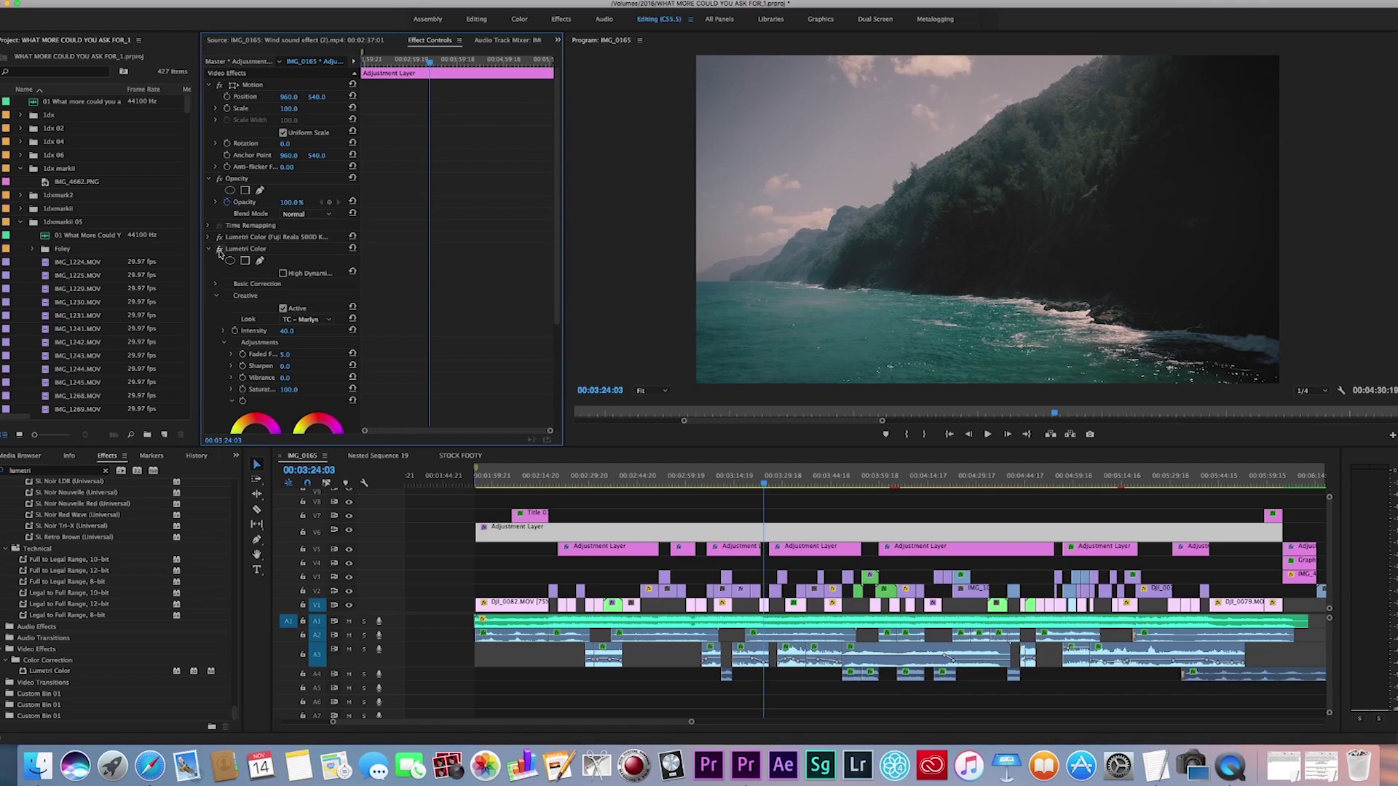
- Reselect the long adjustment layer, then review the second Lumetri Color effect's Creative values and collapse the effect
{"action": "left_click", "coordinate": [827, 515]}
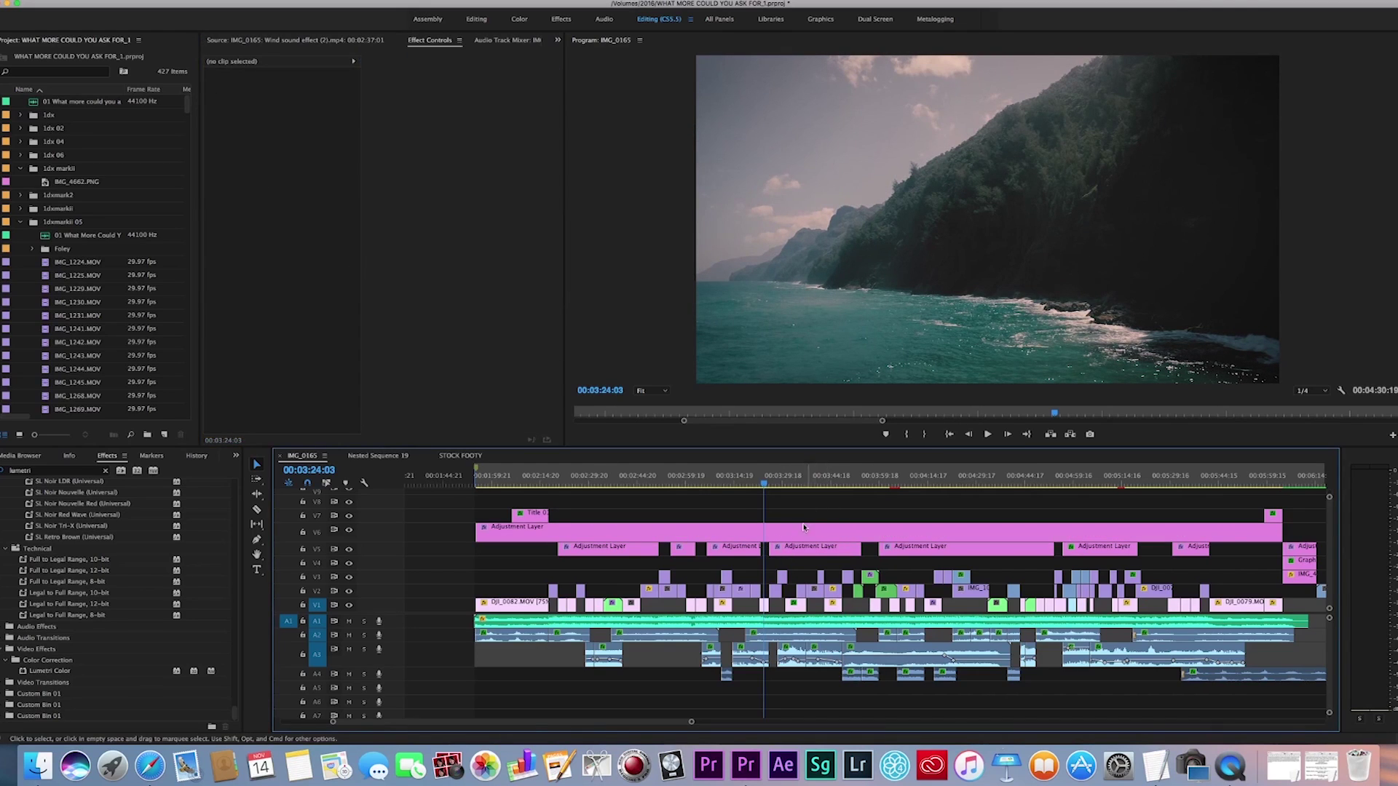
{"action": "left_click", "coordinate": [661, 529]}
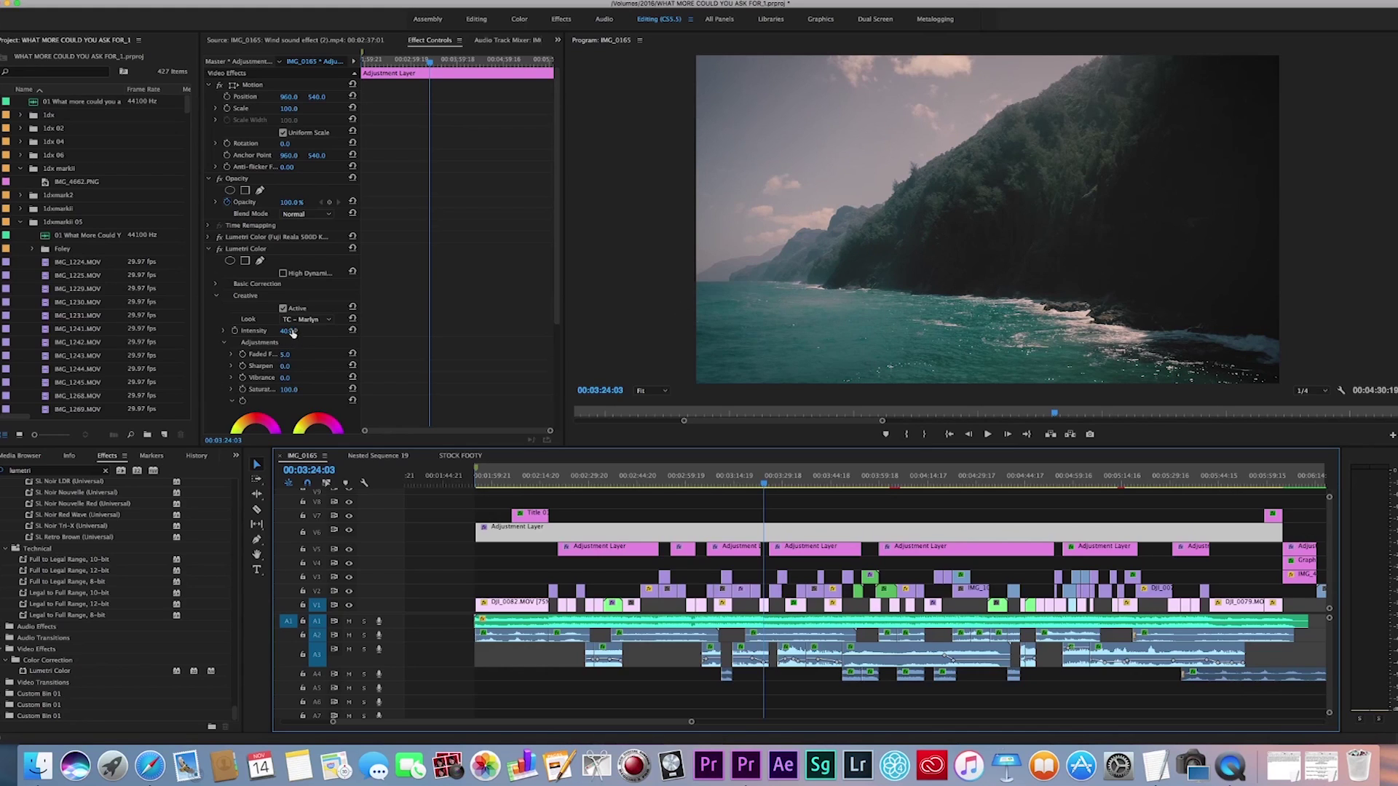
{"action": "scroll", "coordinate": [306, 355], "scroll_direction": "down", "scroll_amount": 1}
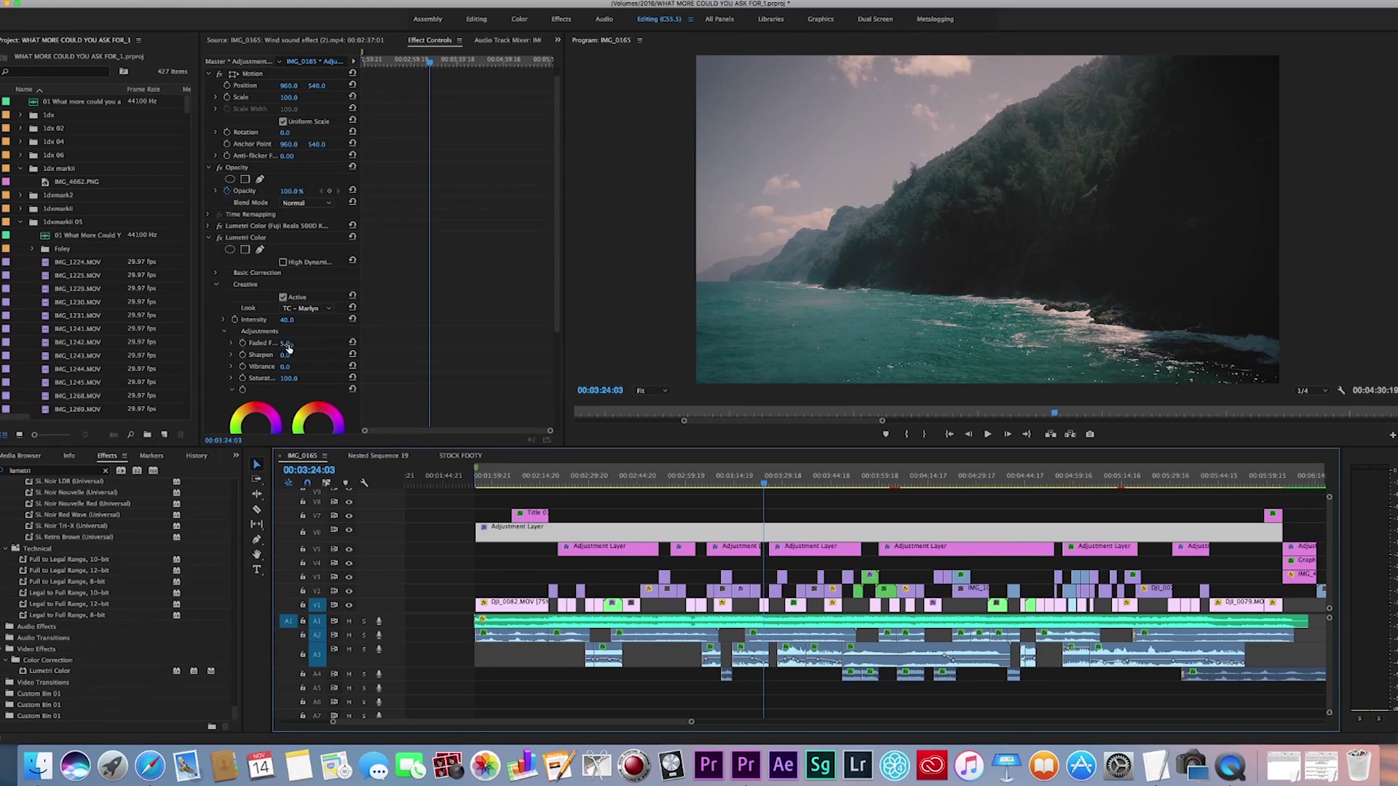
{"action": "left_click", "coordinate": [806, 505]}
{"action": "left_click", "coordinate": [784, 530]}
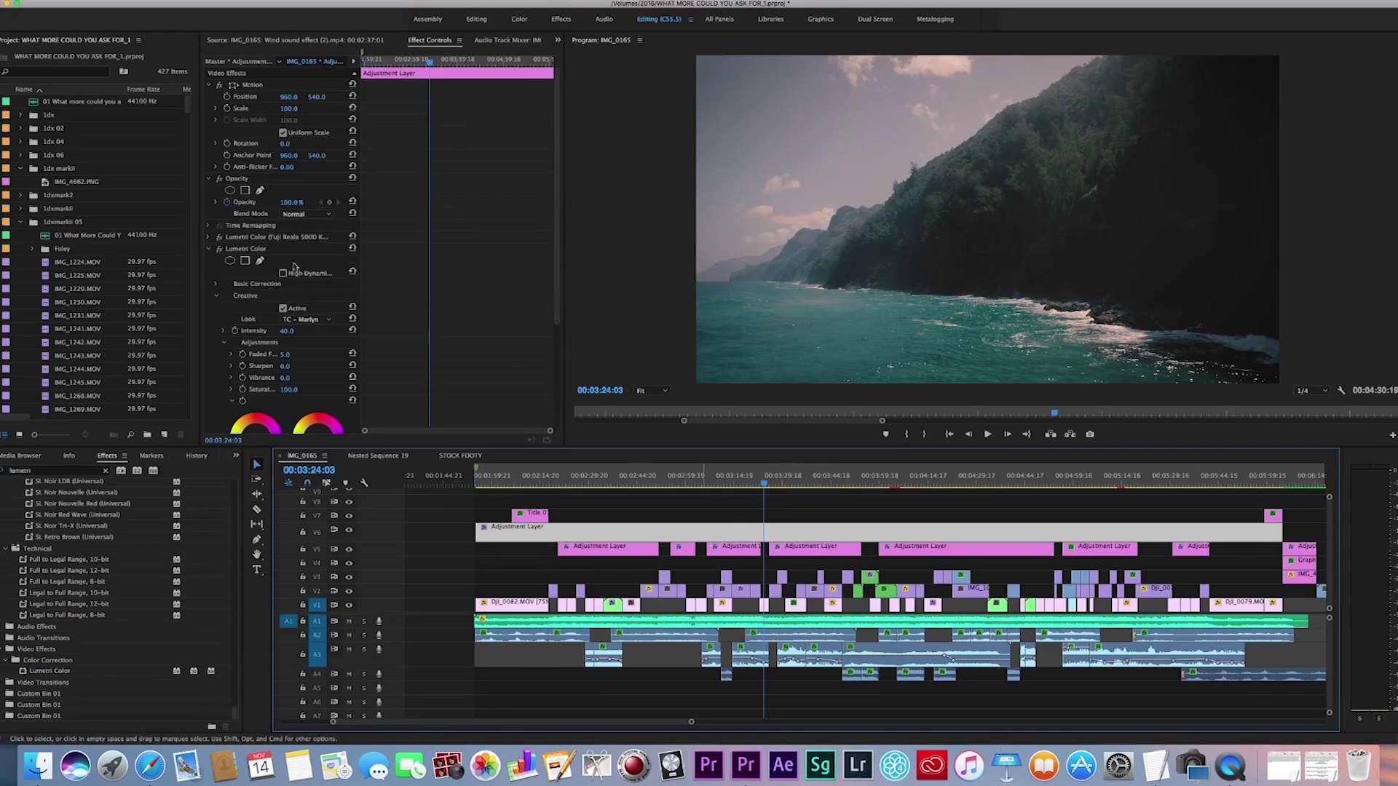
{"action": "left_click", "coordinate": [217, 250]}
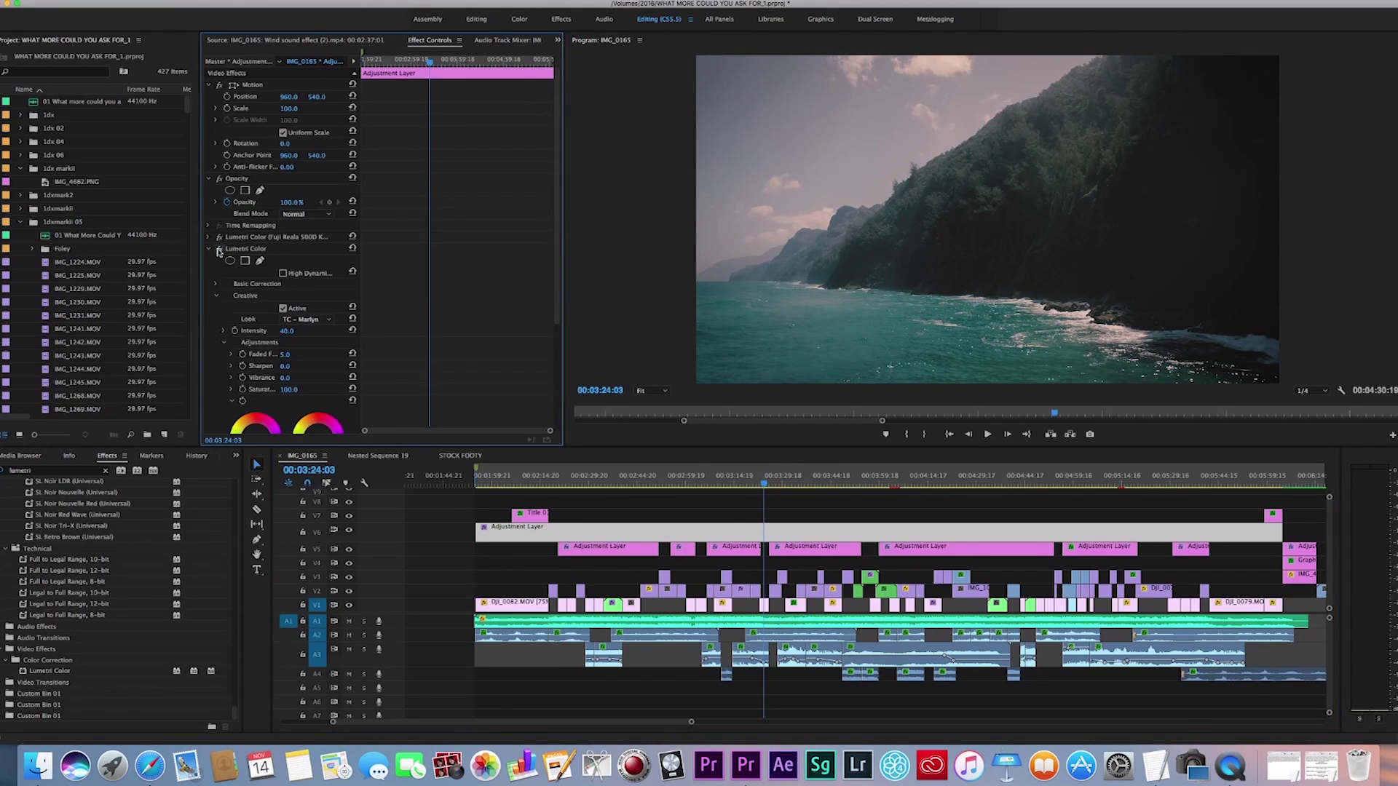
{"action": "left_click", "coordinate": [210, 249]}
- Move the playhead to the waterfall portrait at 00:03:50:23 and compare it with the Fuji Reala Lumetri Color effect off and on
{"action": "left_click", "coordinate": [850, 479]}
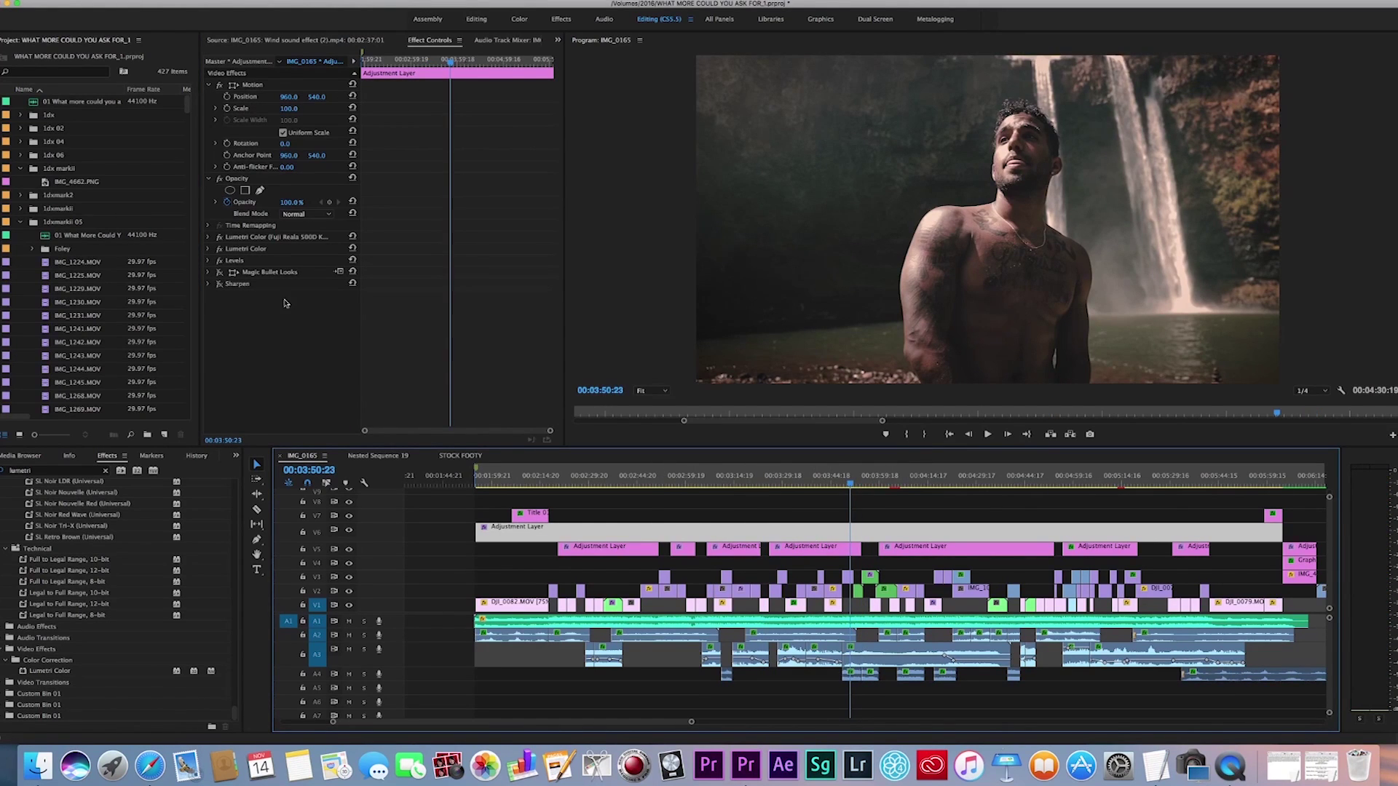
{"action": "left_click", "coordinate": [218, 238]}
{"action": "left_click", "coordinate": [219, 238]}
{"action": "left_click", "coordinate": [218, 238]}
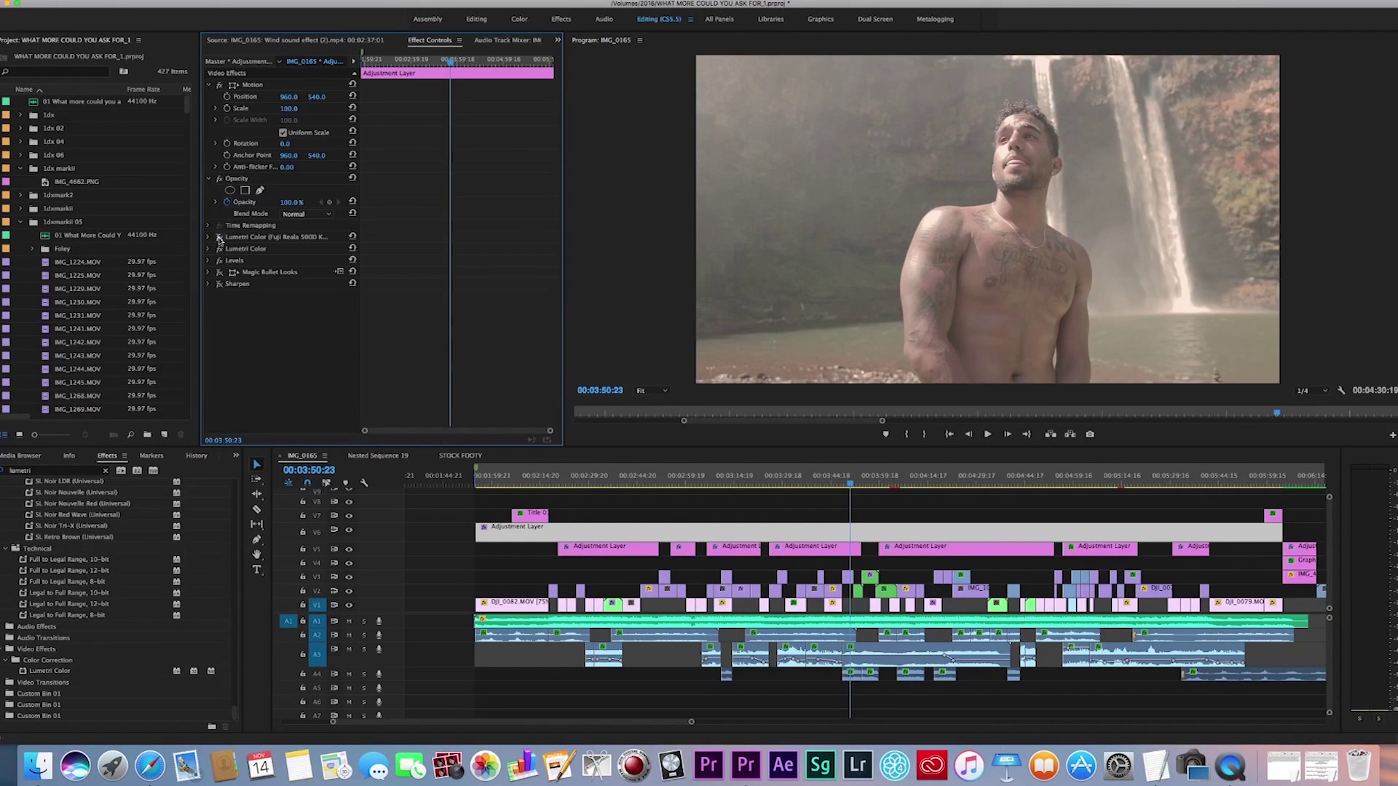
{"action": "left_click", "coordinate": [218, 238]}
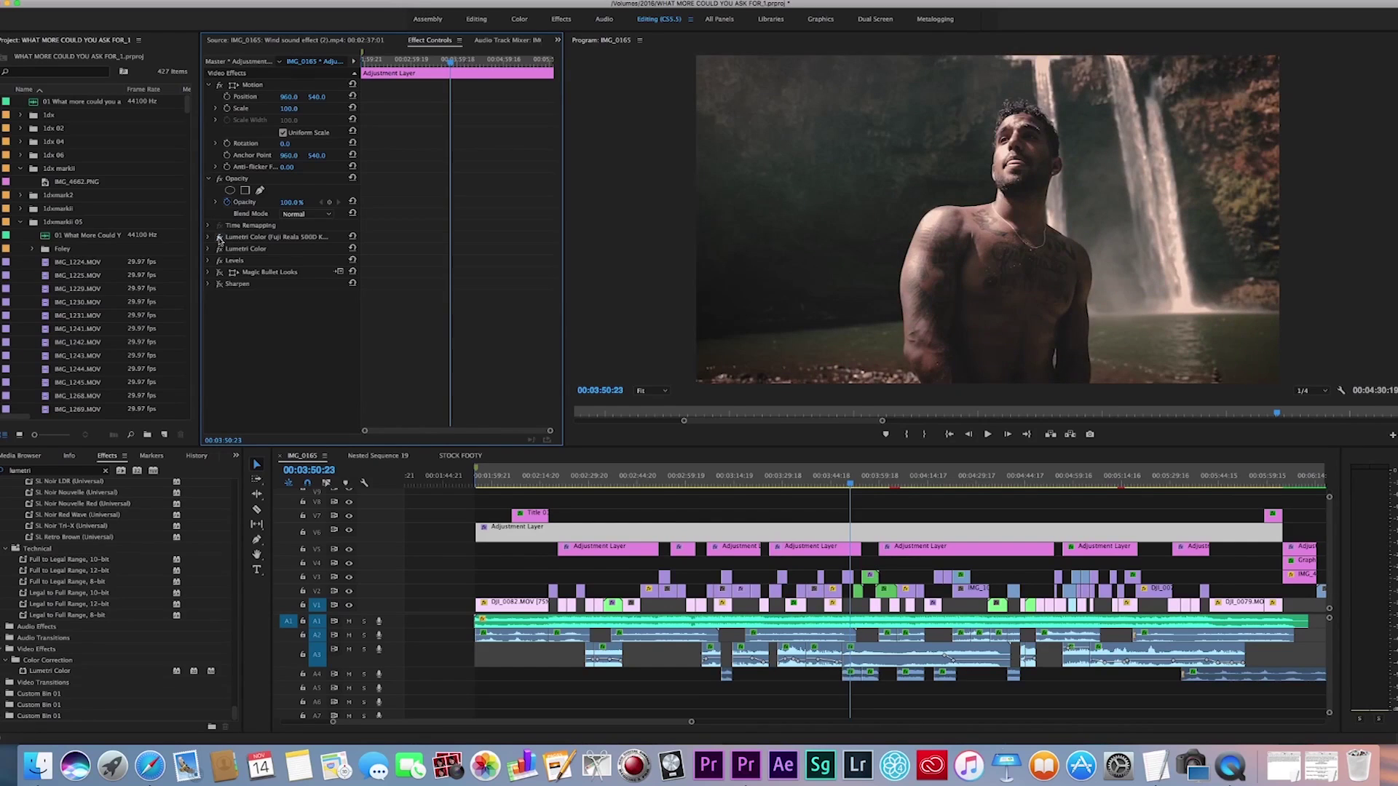
{"action": "left_click", "coordinate": [219, 238]}
{"action": "left_click", "coordinate": [218, 238]}
{"action": "left_click", "coordinate": [219, 238]}
{"action": "left_click", "coordinate": [218, 238]}
{"action": "left_click", "coordinate": [220, 241]}
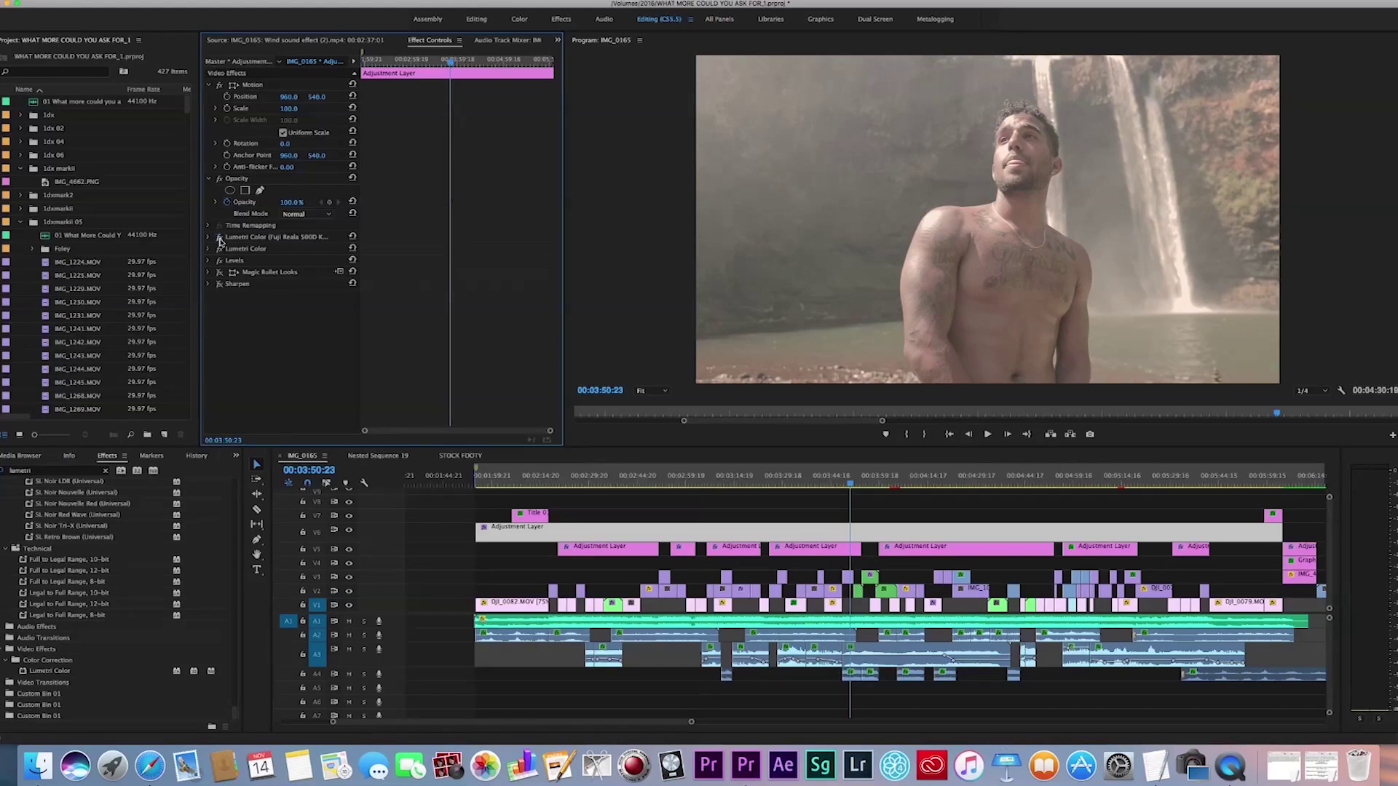
{"action": "left_click", "coordinate": [219, 242]}
{"action": "left_click", "coordinate": [220, 242]}
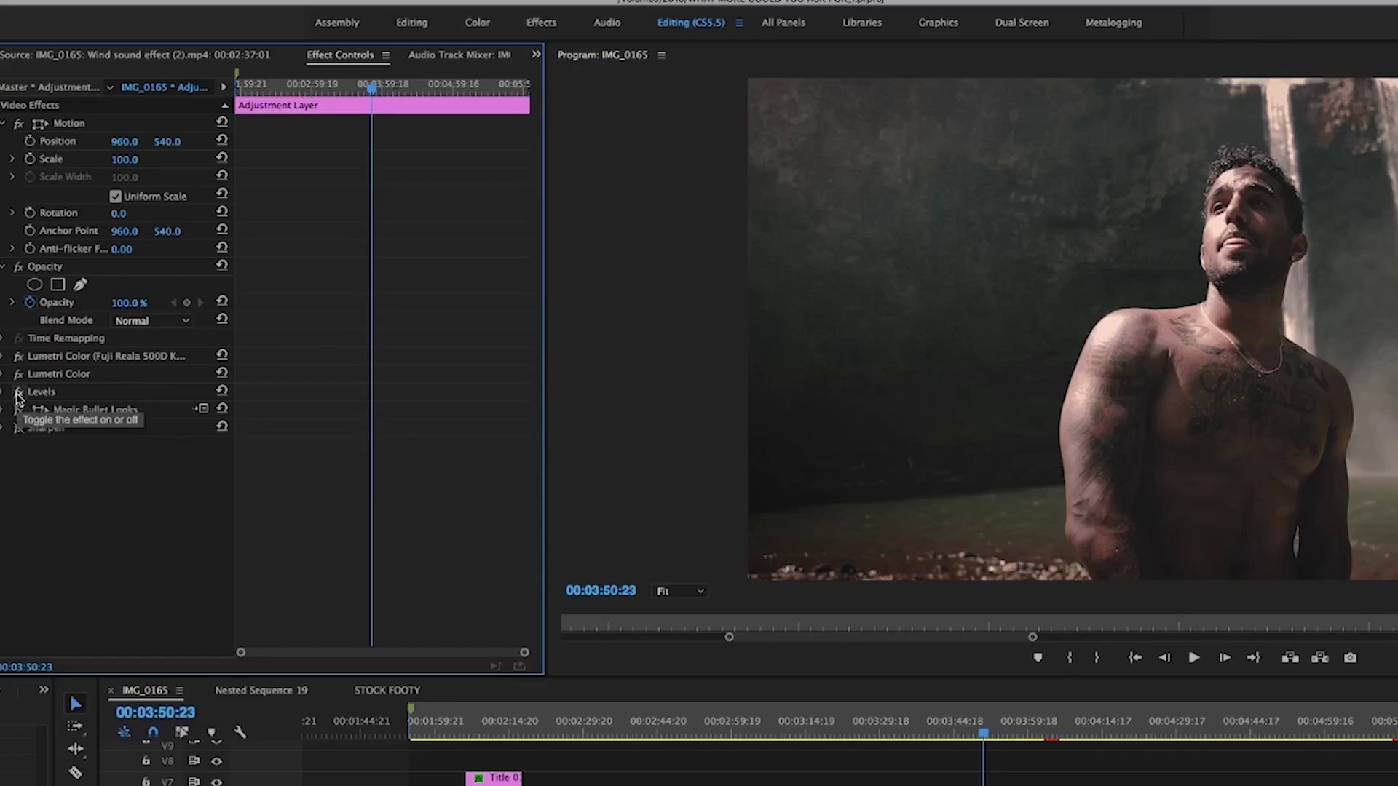
- Expand the Levels effect and toggle it off and on to compare the waterfall portrait's shadows
{"action": "left_click", "coordinate": [4, 393]}
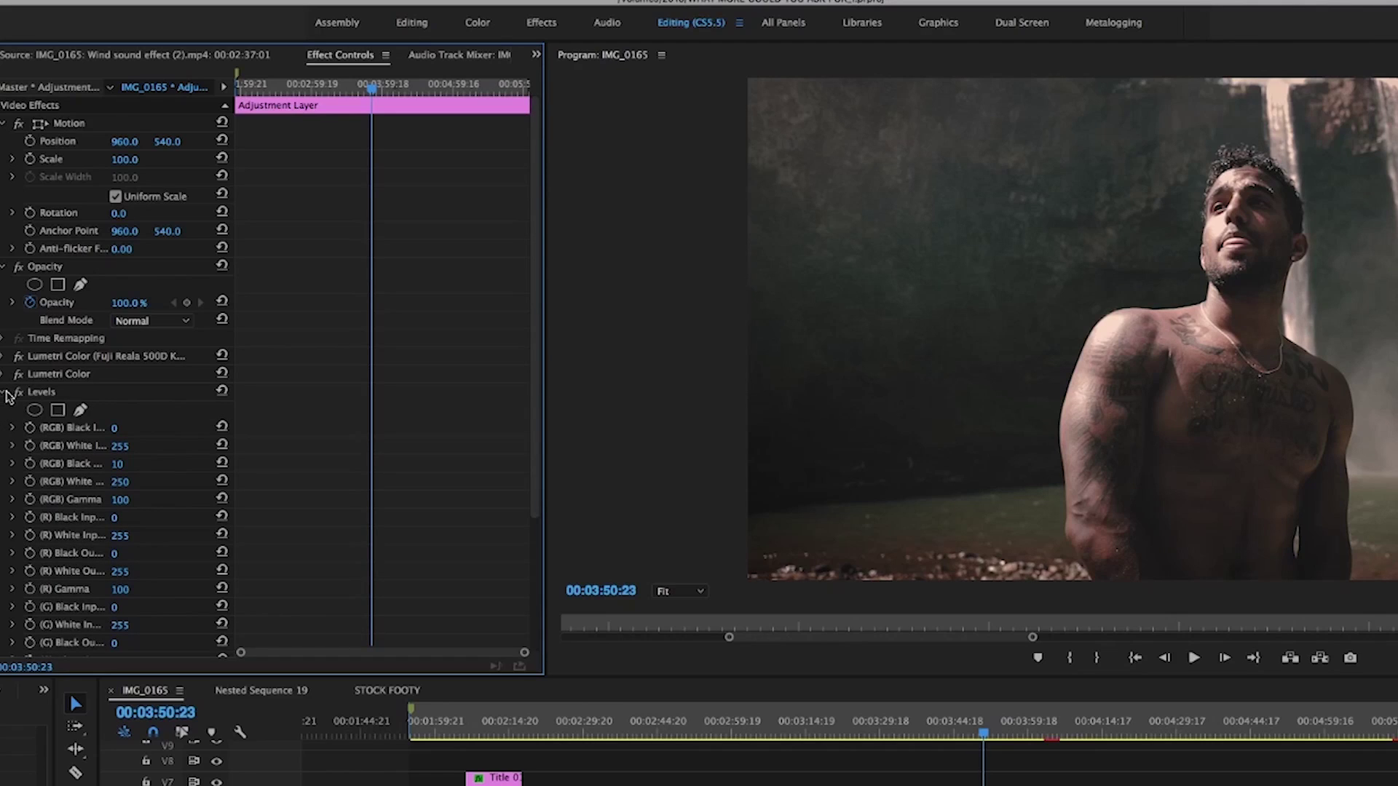
{"action": "left_click", "coordinate": [18, 393]}
{"action": "left_click", "coordinate": [18, 394]}
{"action": "left_click", "coordinate": [18, 394]}
{"action": "left_click", "coordinate": [18, 393]}
{"action": "left_click", "coordinate": [19, 393]}
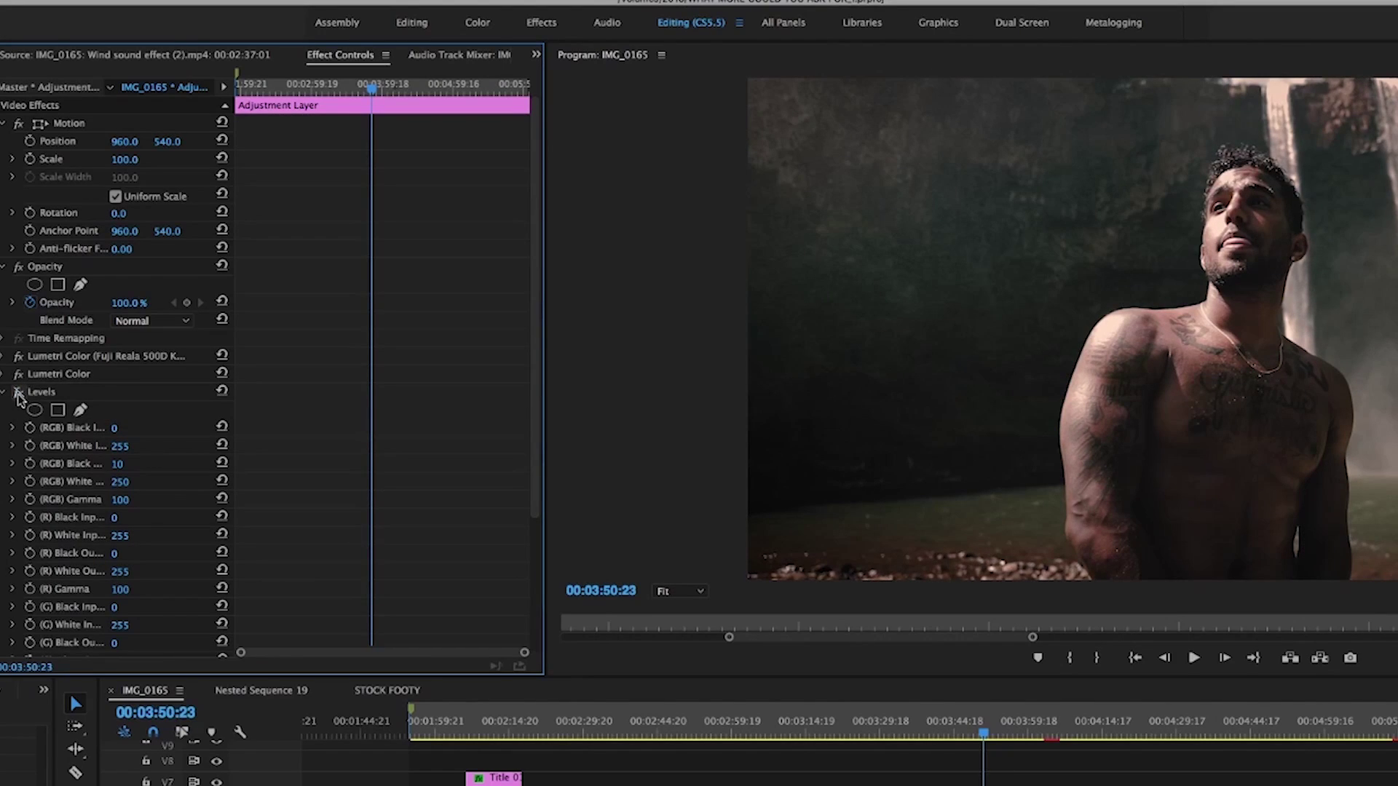
{"action": "left_click", "coordinate": [18, 393]}
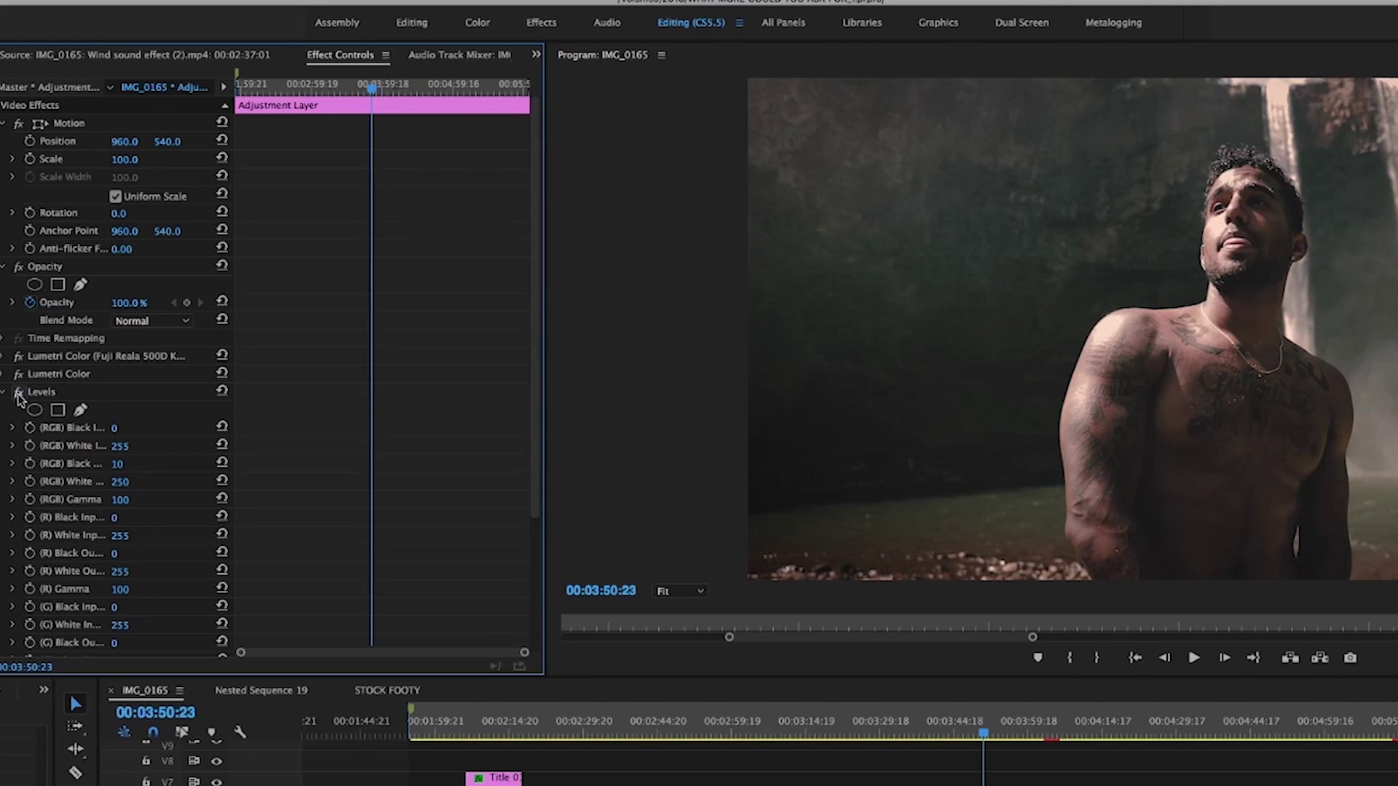
{"action": "left_click", "coordinate": [18, 393]}
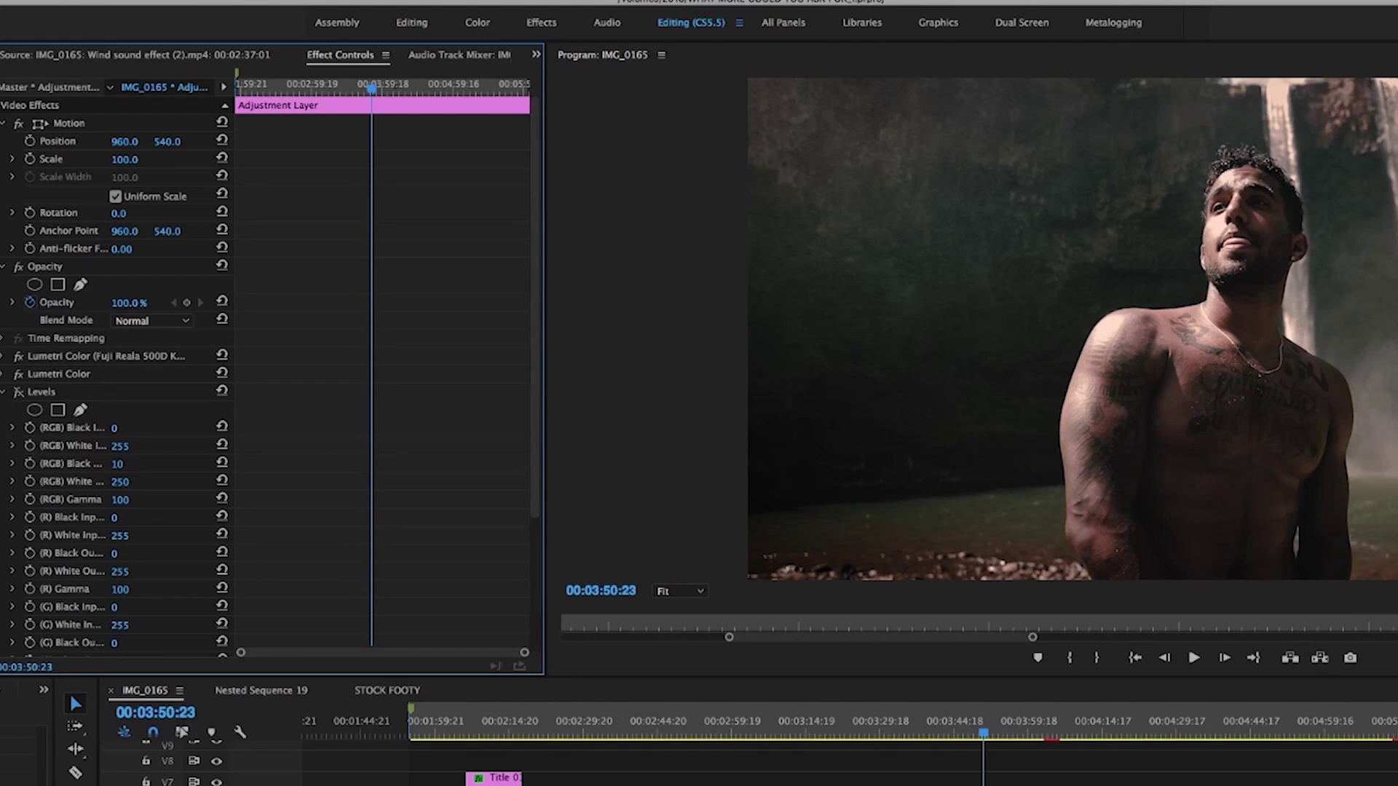
{"action": "left_click", "coordinate": [18, 394]}
- Try a lower (RGB) Black Output Level in the Levels effect and return it to 10
{"action": "left_click", "coordinate": [120, 464]}
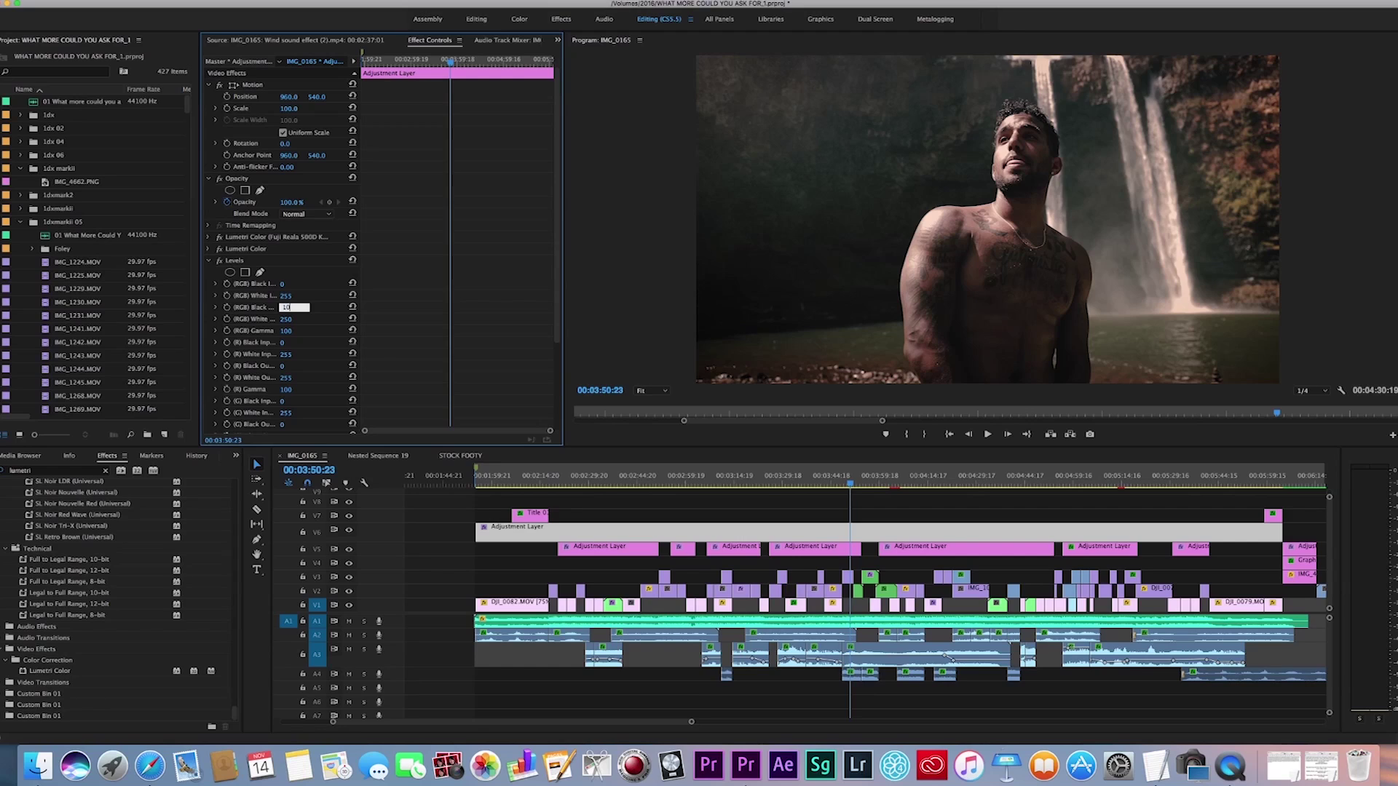
{"action": "type", "text": "10"}
{"action": "key", "text": "Return"}
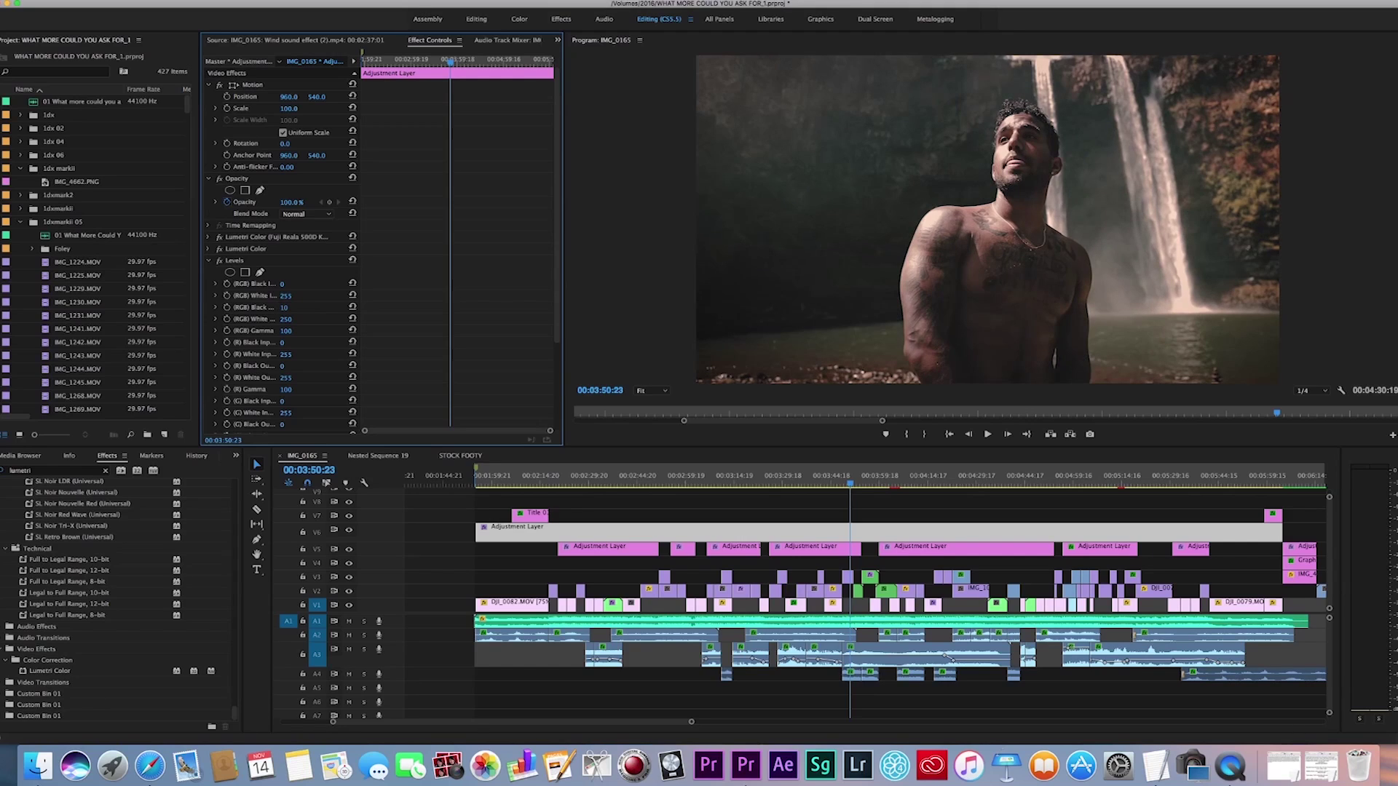
{"action": "mouse_move", "coordinate": [284, 308]}
{"action": "left_mouse_down"}
{"action": "mouse_move", "coordinate": [314, 307]}
{"action": "mouse_move", "coordinate": [265, 307]}
{"action": "left_mouse_up"}
{"action": "left_click", "coordinate": [283, 308]}
{"action": "key", "text": "Return"}
- Toggle the Levels effect off and on again to compare the faded blacks at a black output of 10
{"action": "left_click", "coordinate": [220, 262]}
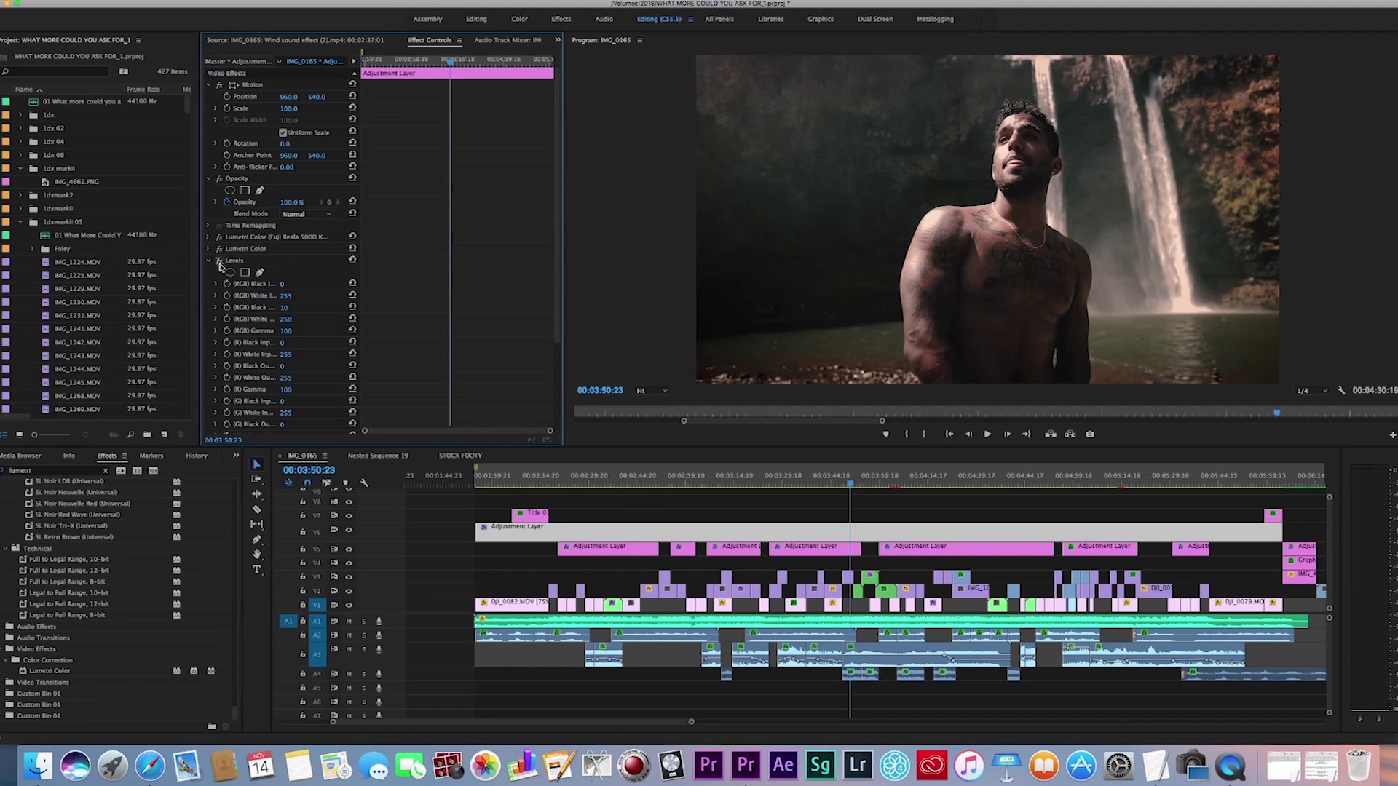
{"action": "left_click", "coordinate": [220, 263]}
{"action": "left_click", "coordinate": [220, 263]}
{"action": "left_click", "coordinate": [220, 262]}
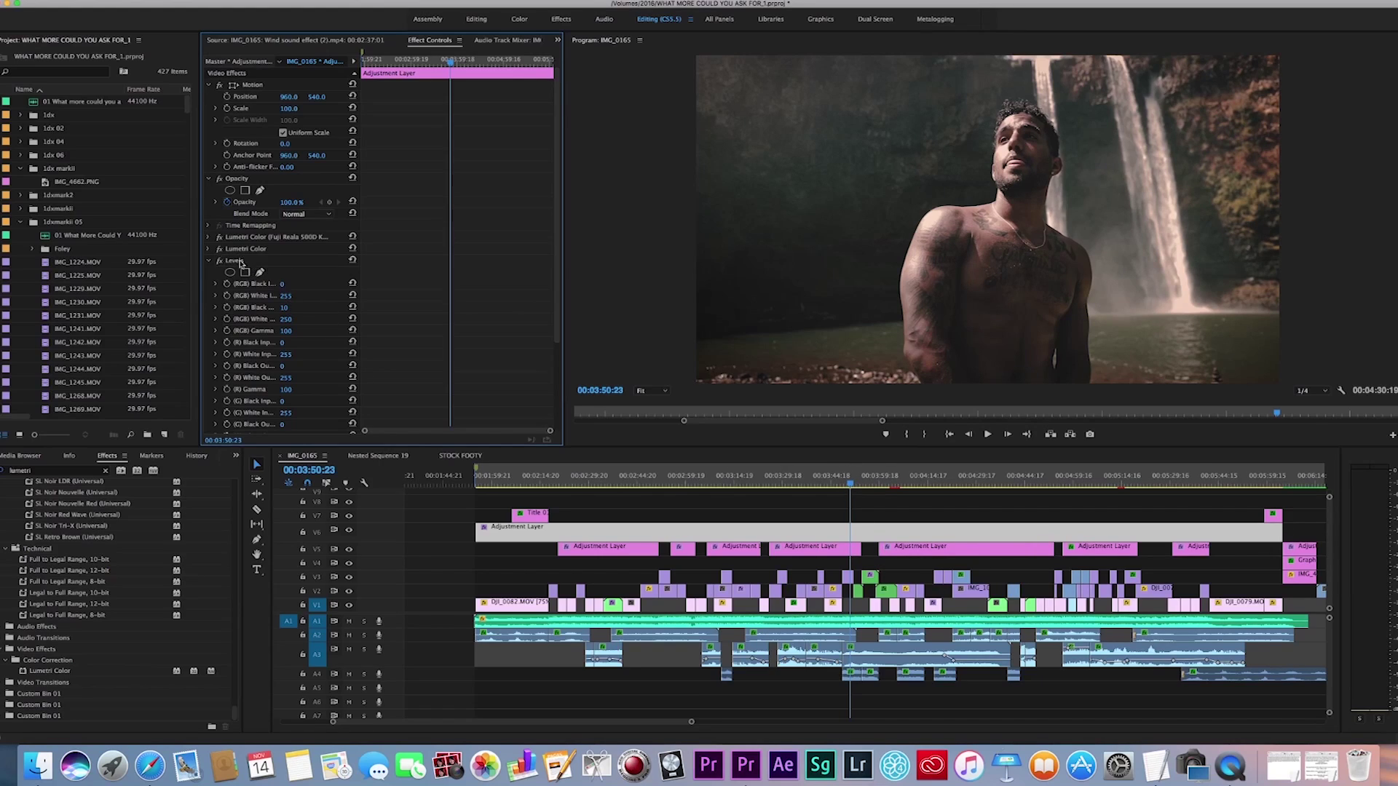
- Move the playhead past the road shot at 00:04:14:14 to the shot of the couple at 00:05:17:06
{"action": "left_click", "coordinate": [928, 486]}
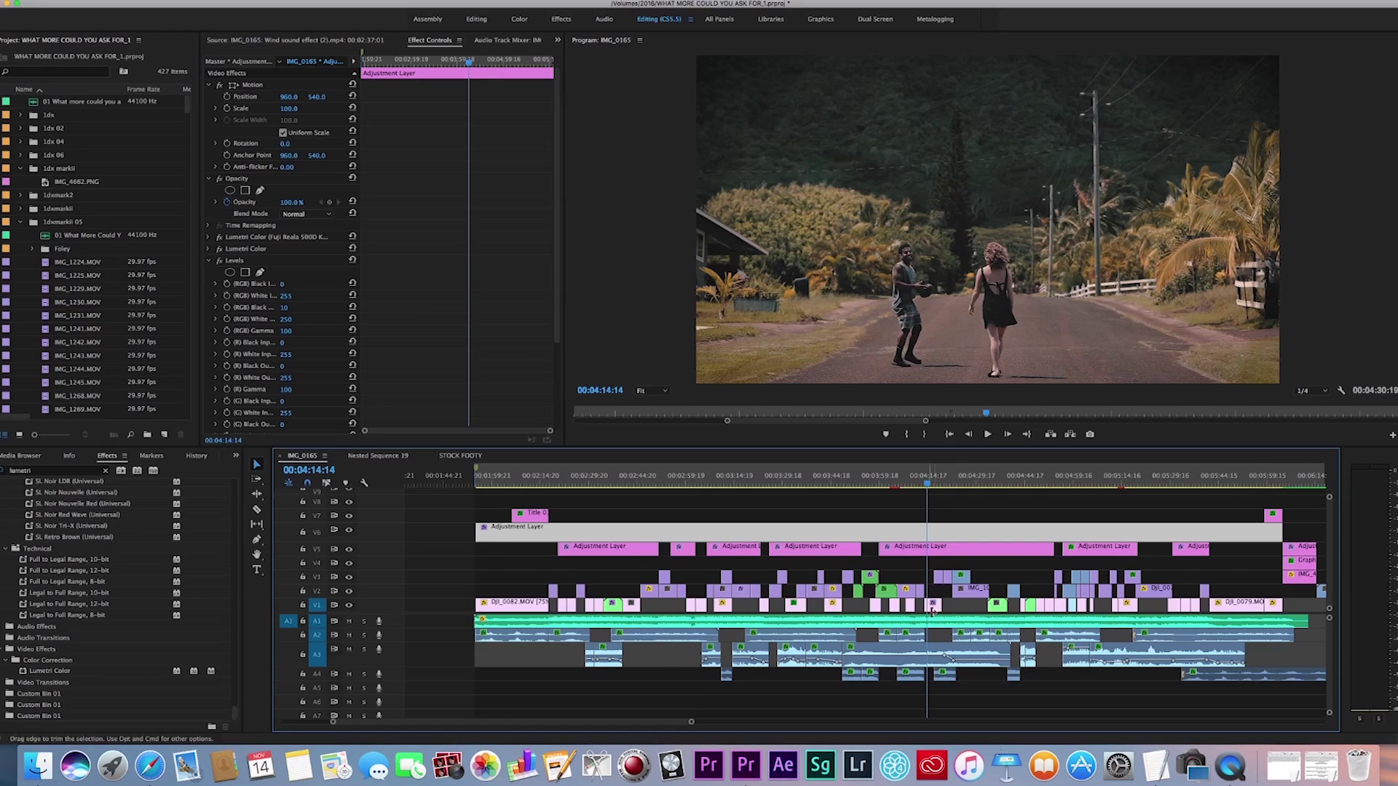
{"action": "left_click", "coordinate": [981, 482]}
{"action": "left_click_drag", "start_coordinate": [981, 482], "coordinate": [1012, 487]}
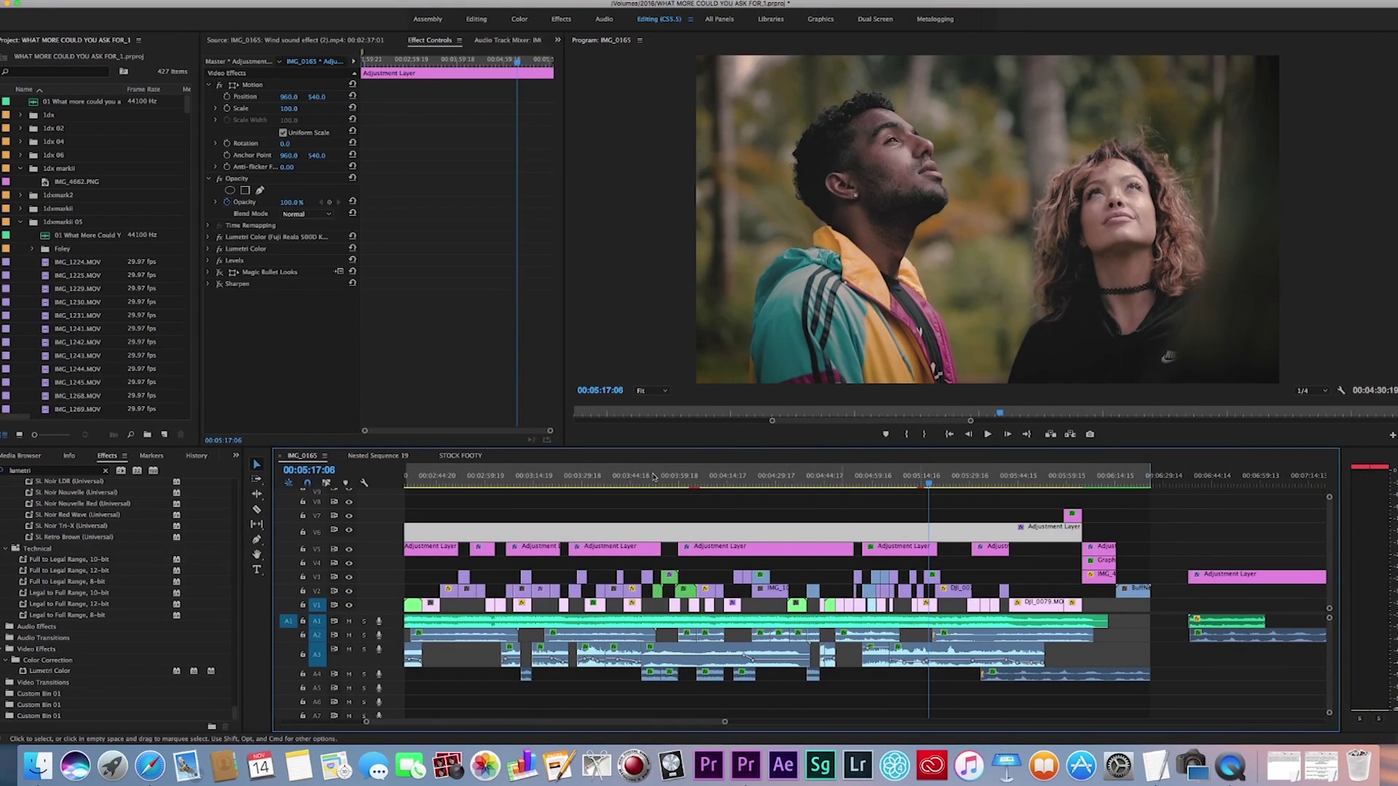
- Set the Sharpen effect's Sharpen Amount to 10 and expand the Magic Bullet Looks effect
{"action": "left_click", "coordinate": [208, 287]}
{"action": "left_click", "coordinate": [209, 285]}
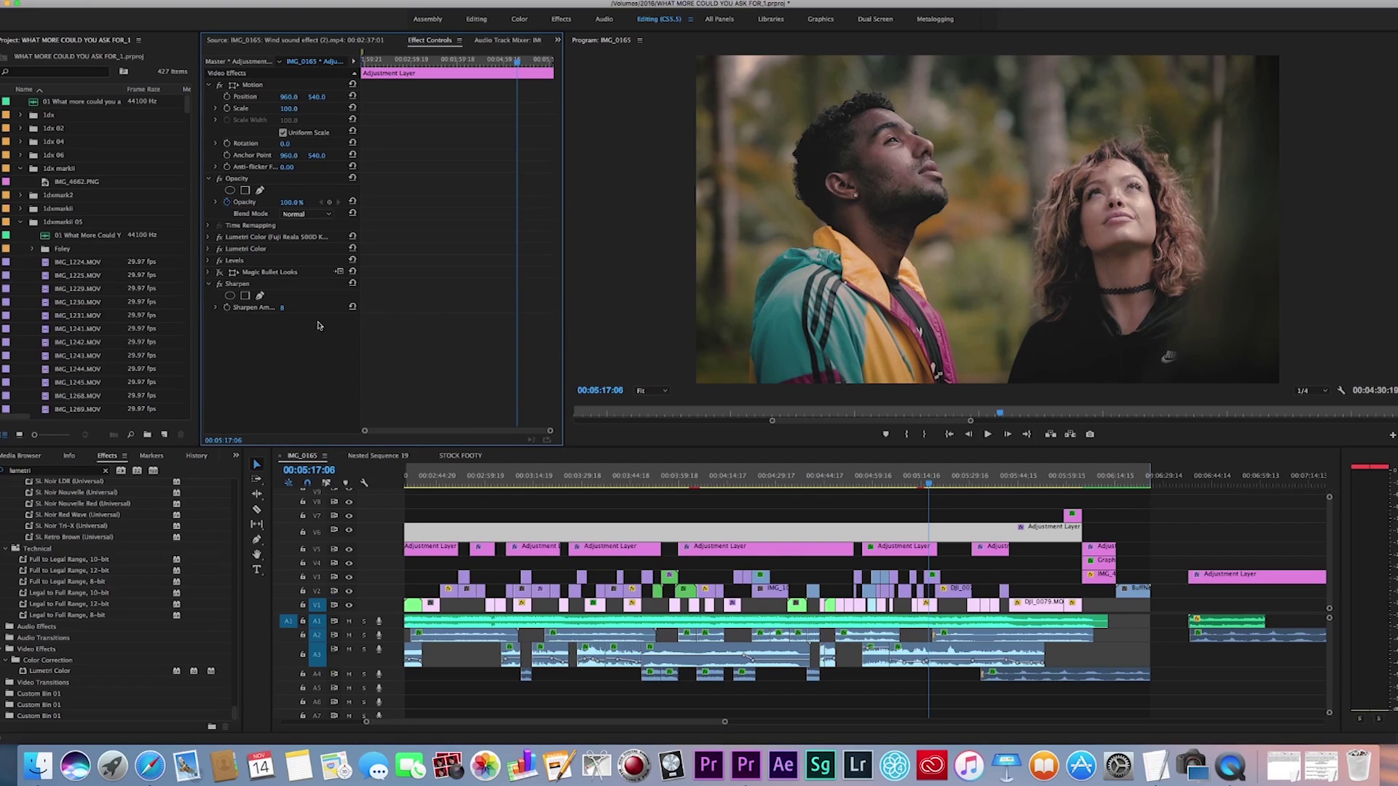
{"action": "left_click", "coordinate": [283, 307]}
{"action": "key", "text": "Return"}
{"action": "left_click", "coordinate": [209, 285]}
{"action": "left_click", "coordinate": [209, 285]}
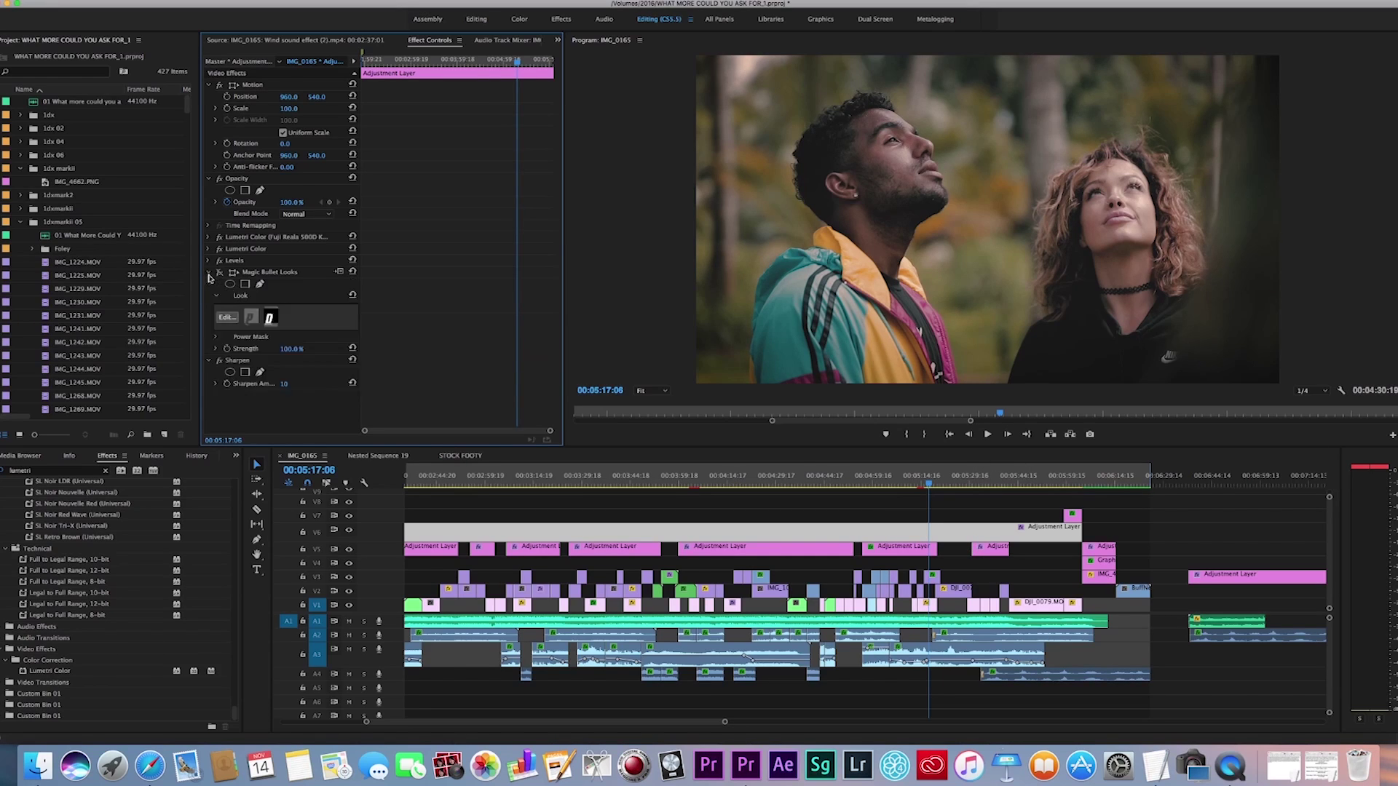
- Move the playhead to the aerial beach shot at 00:05:26:01 and select the audio clips across the last part of the video
{"action": "left_click", "coordinate": [956, 479]}
{"action": "left_click", "coordinate": [992, 504]}
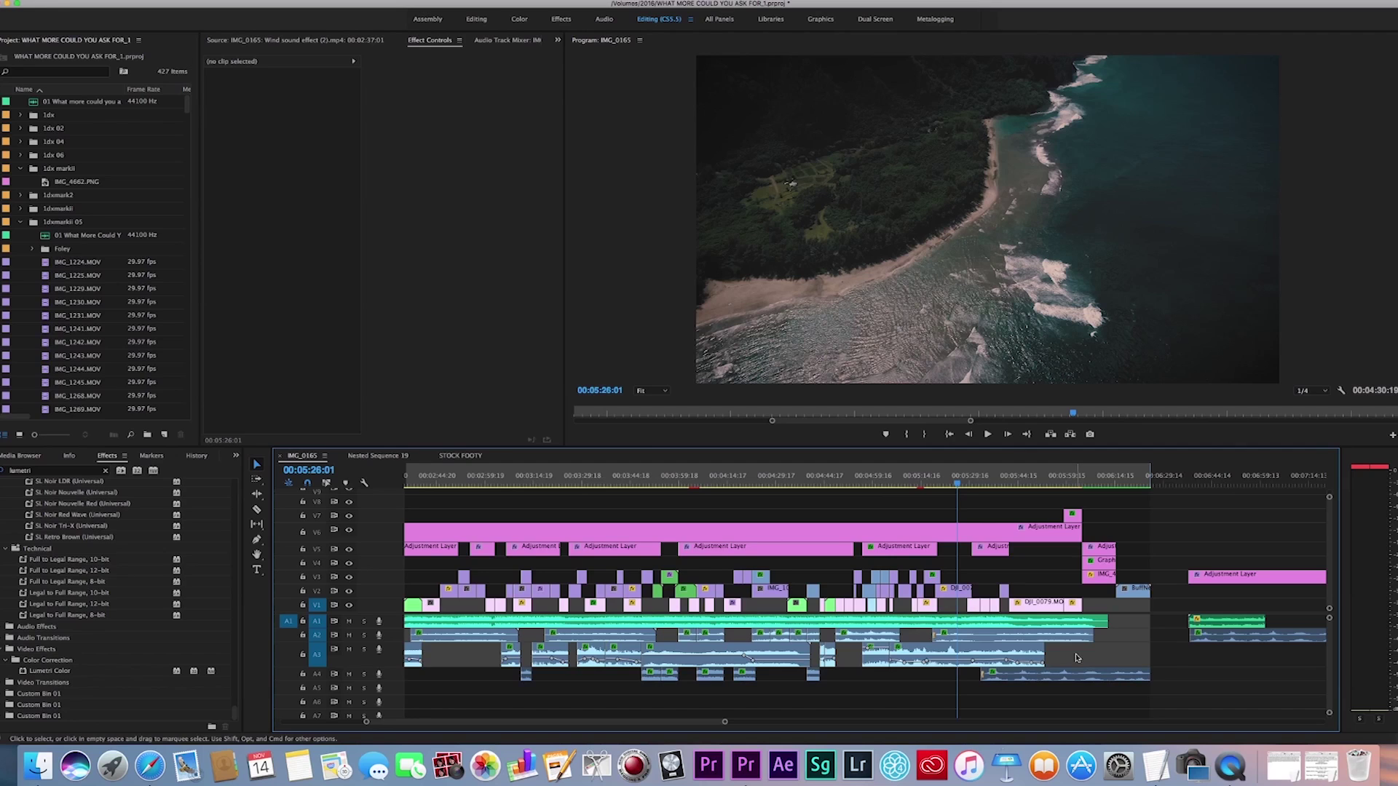
{"action": "left_click_drag", "start_coordinate": [1125, 623], "coordinate": [800, 692]}
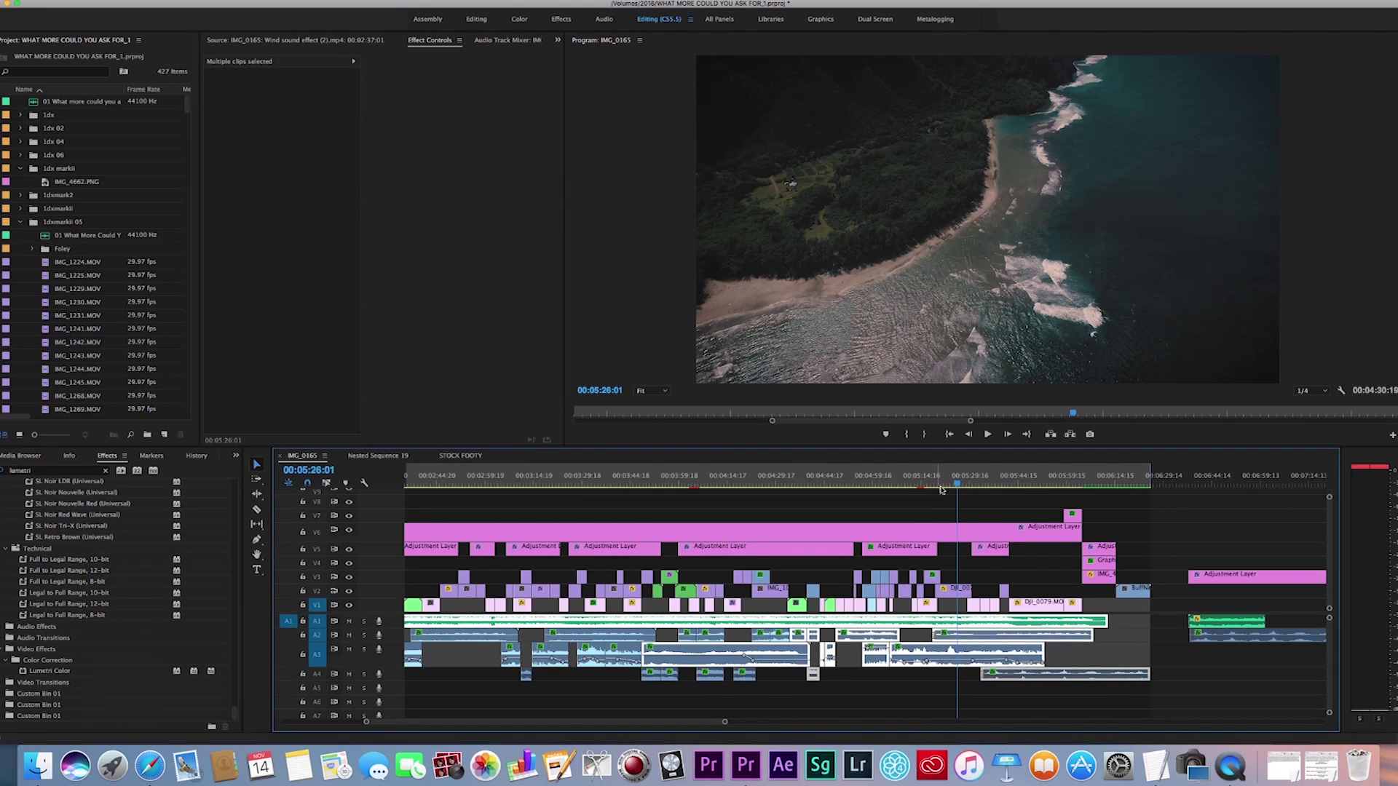
- Move to the horse shot at 00:05:34:16, reselect the adjustment layer, and compare the Fuji Reala Lumetri Color effect off and on
{"action": "left_click", "coordinate": [987, 482]}
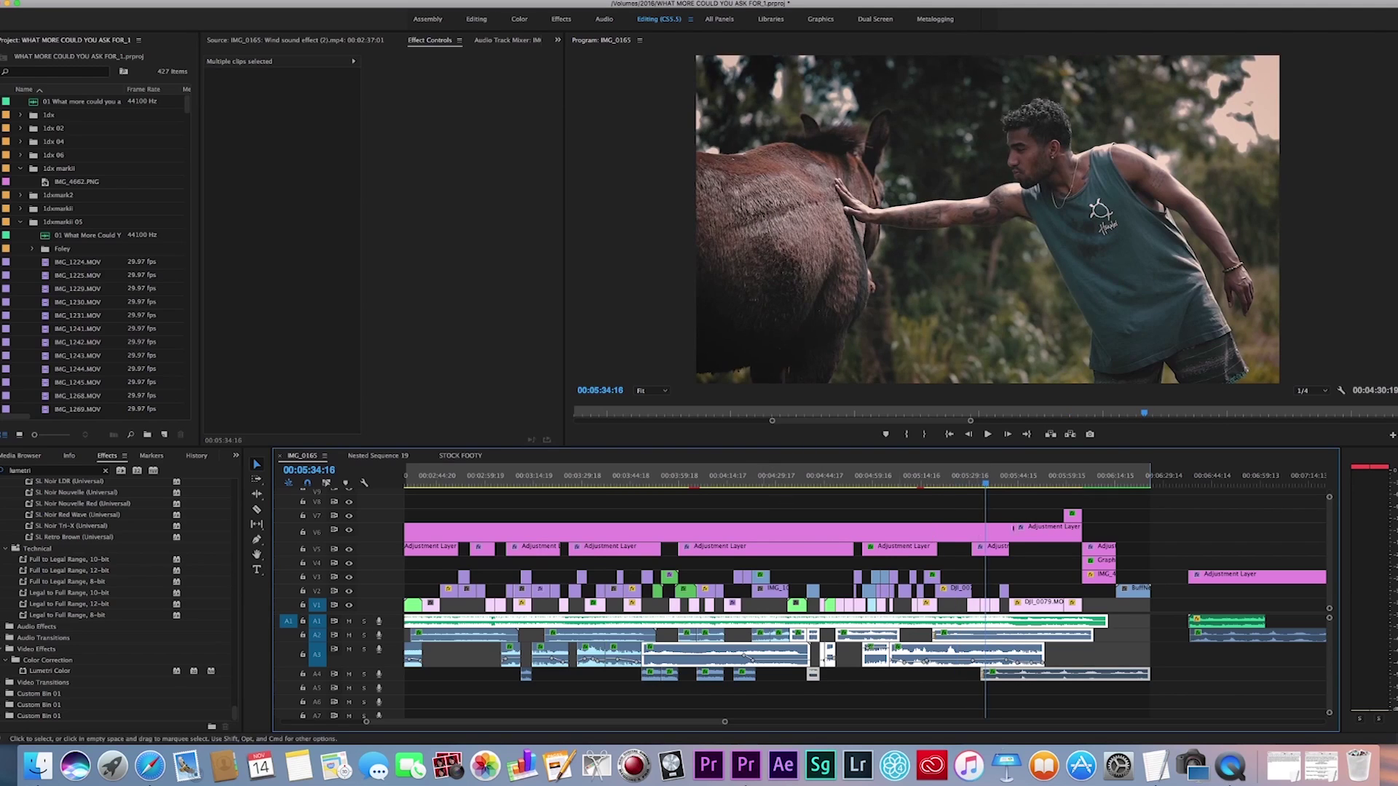
{"action": "left_click", "coordinate": [1015, 534]}
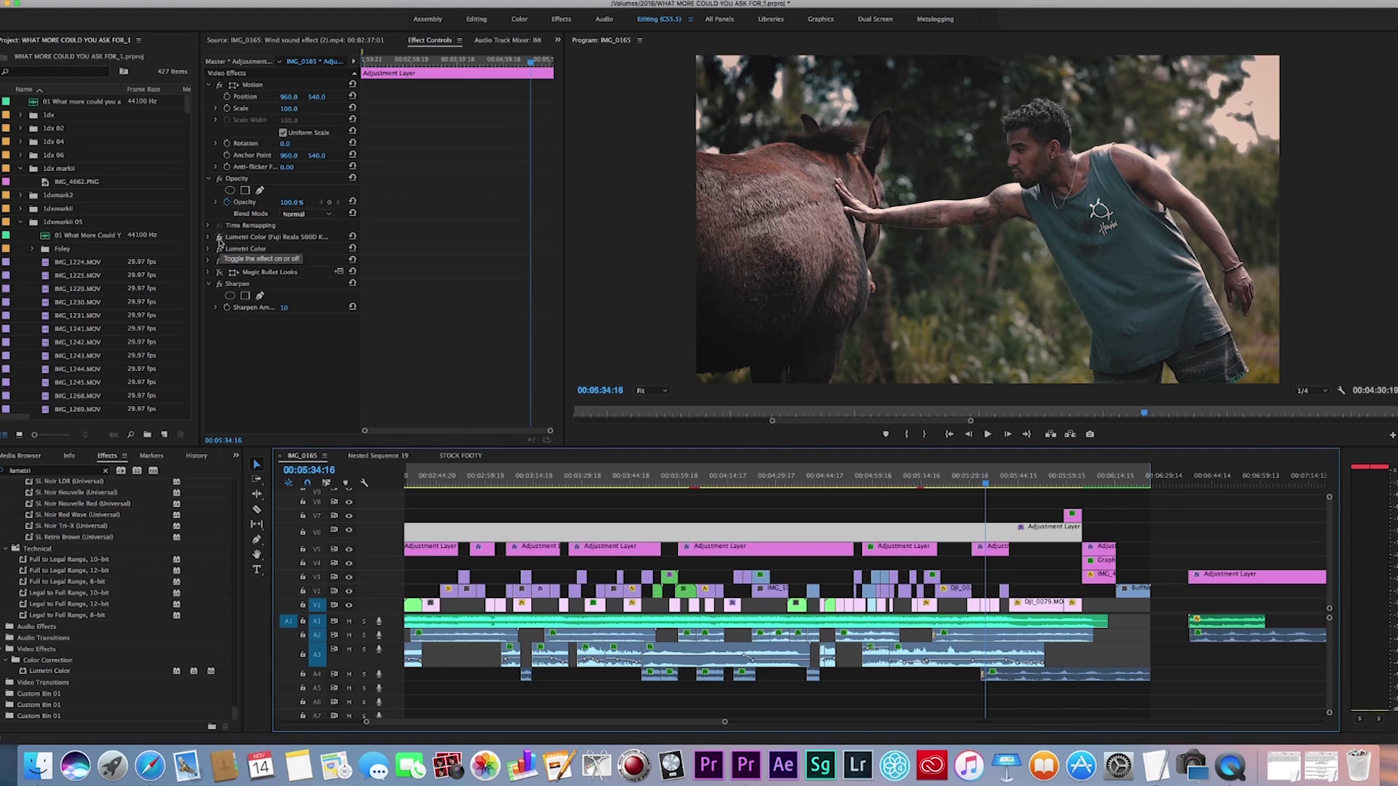
{"action": "left_click", "coordinate": [219, 237]}
{"action": "left_click", "coordinate": [220, 238]}
{"action": "left_click", "coordinate": [220, 238]}
{"action": "left_click", "coordinate": [220, 238]}
{"action": "left_click", "coordinate": [220, 238]}
{"action": "left_click", "coordinate": [220, 238]}
{"action": "left_click", "coordinate": [220, 238]}
{"action": "left_click", "coordinate": [220, 238]}
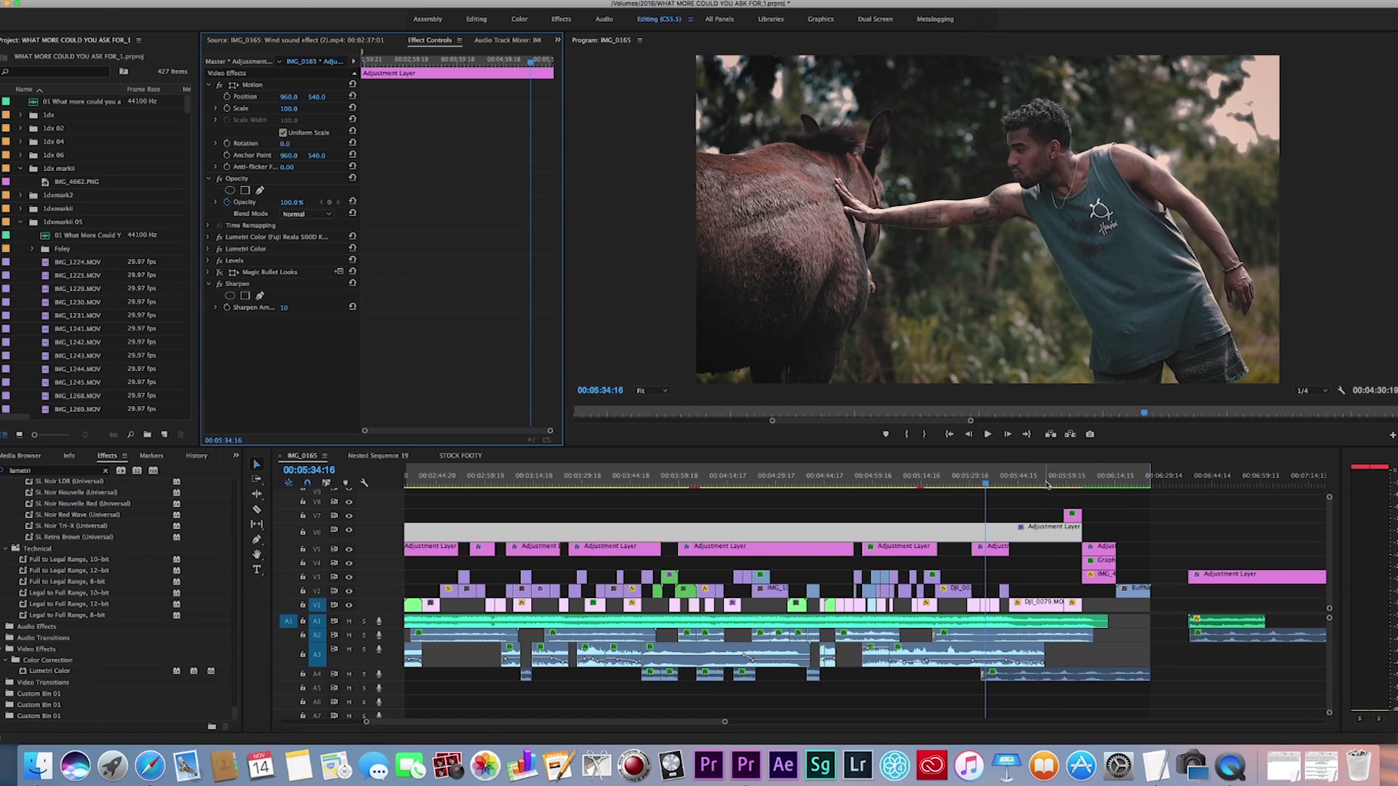